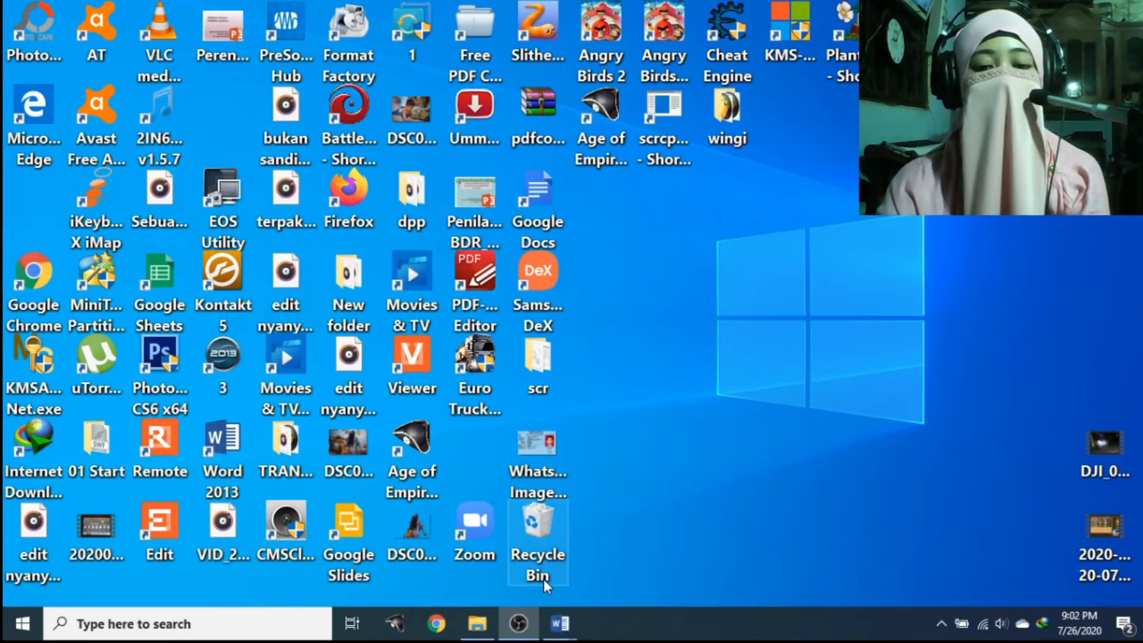
Switch to Document1 from the taskbar, then bring 'Penilaian Hasil karya XX.docx' to the front
mouse_move(560, 623)
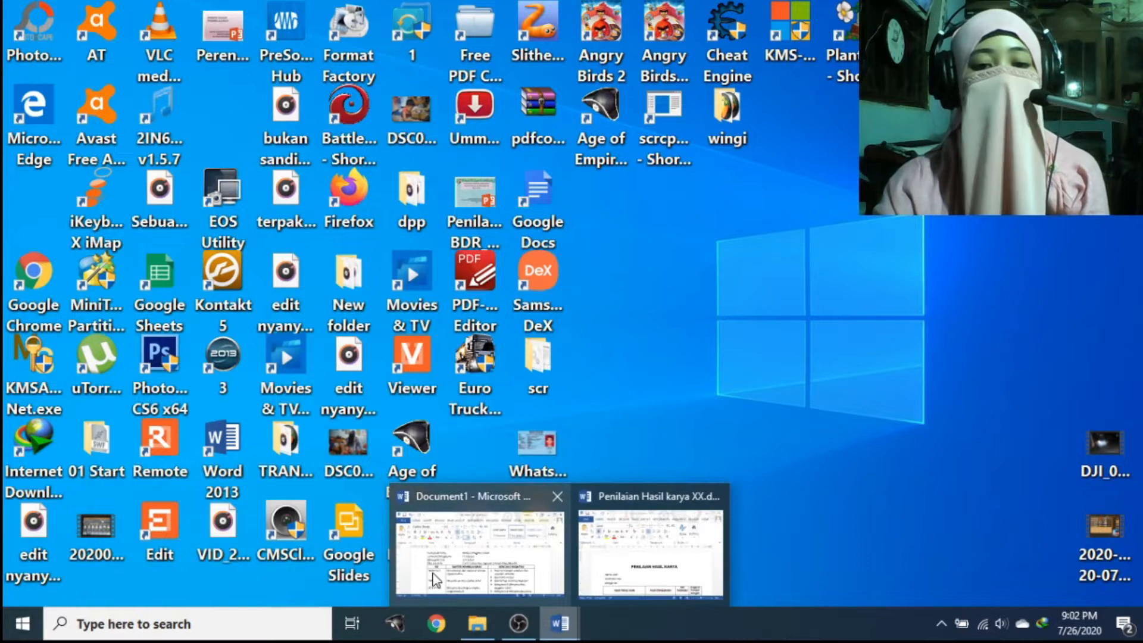
click(433, 572)
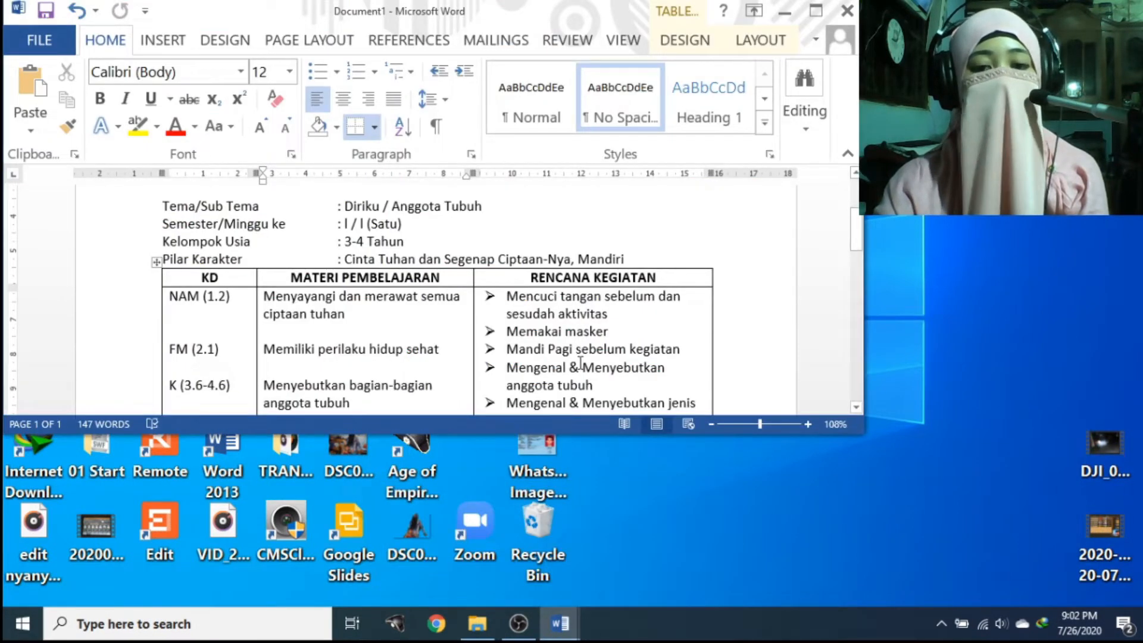
mouse_move(563, 628)
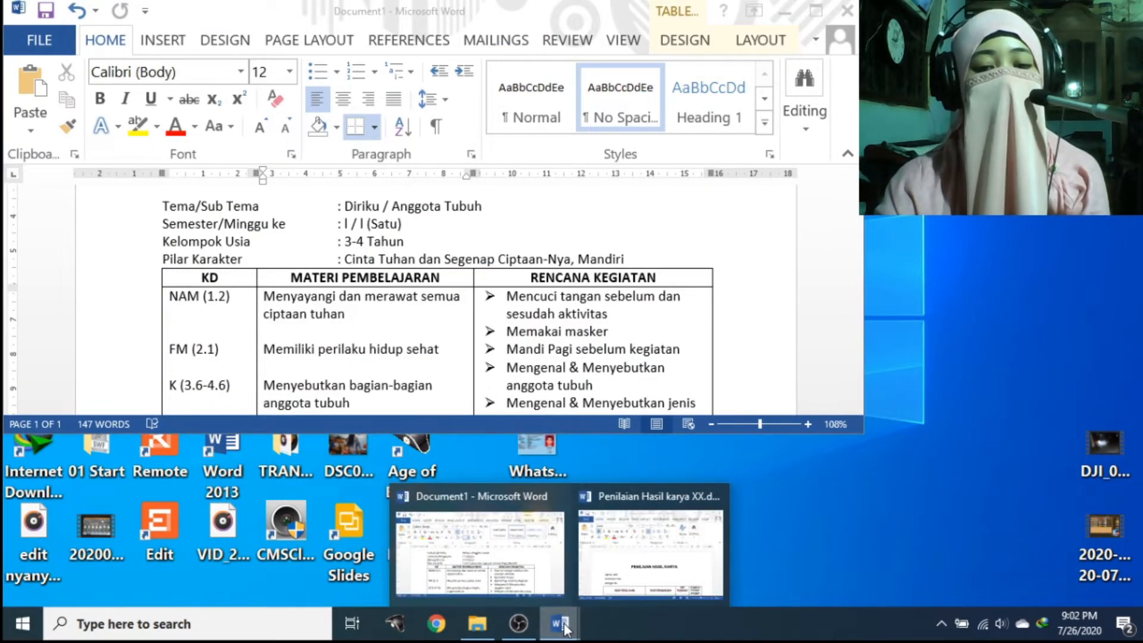
click(695, 550)
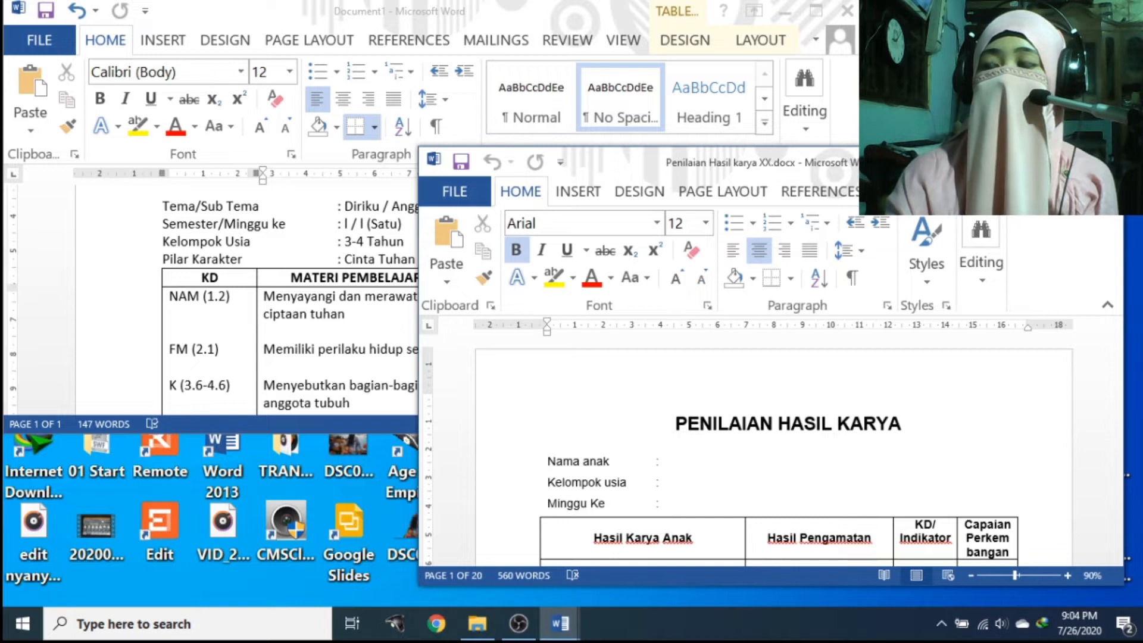
Toggle between the two Word windows, leaving the Document1 lesson plan in front
key(alt+Tab)
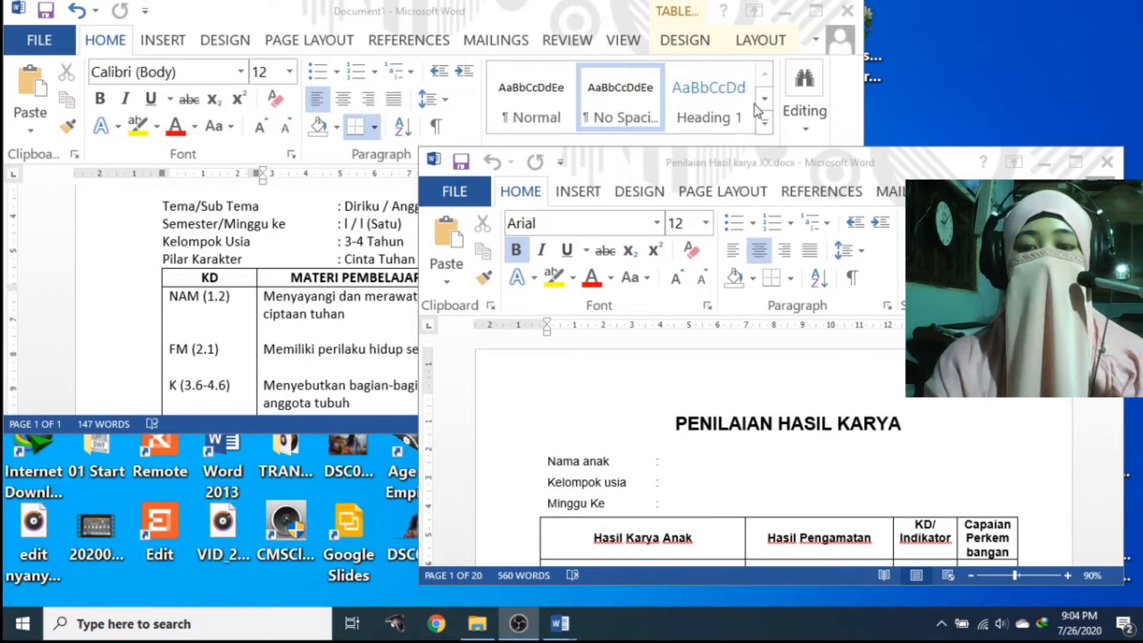
click(348, 178)
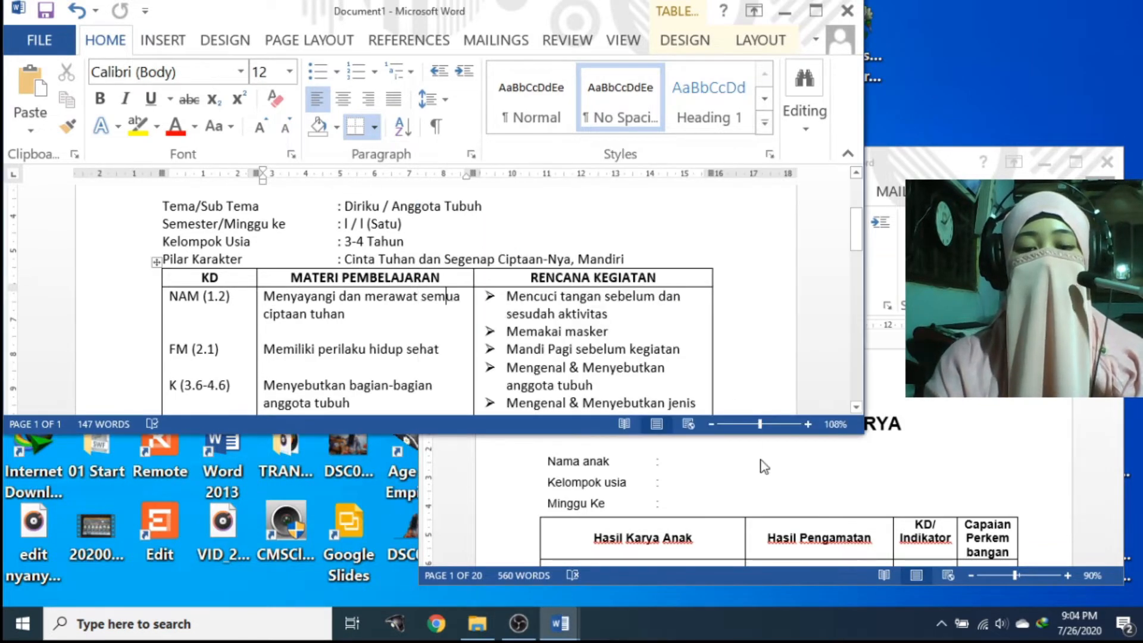
click(760, 473)
click(231, 307)
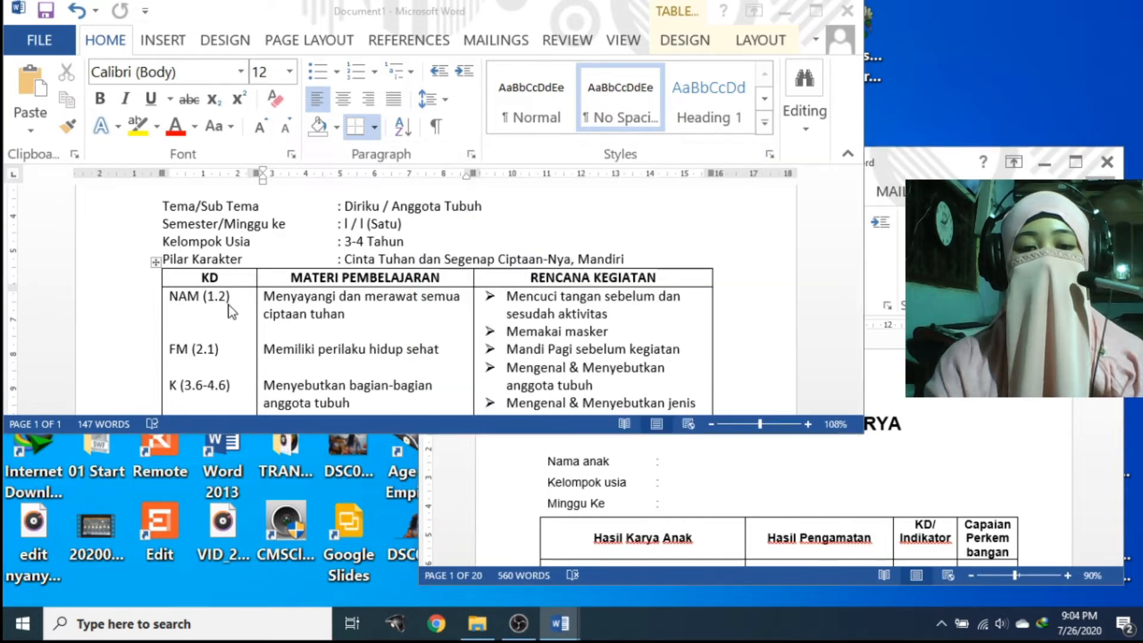
click(588, 516)
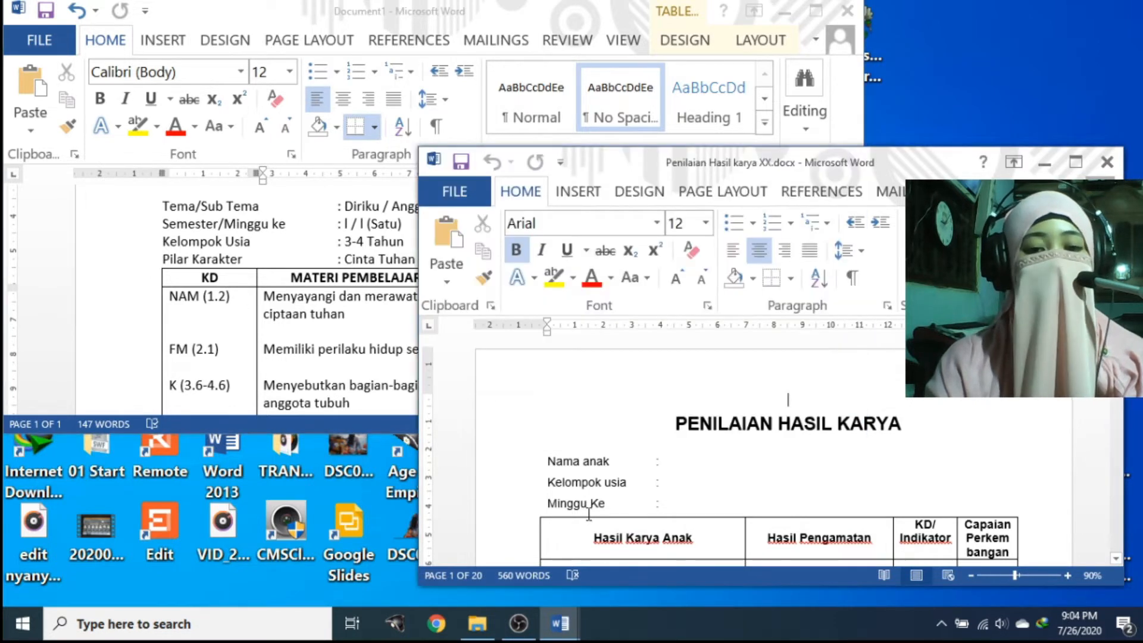
click(249, 355)
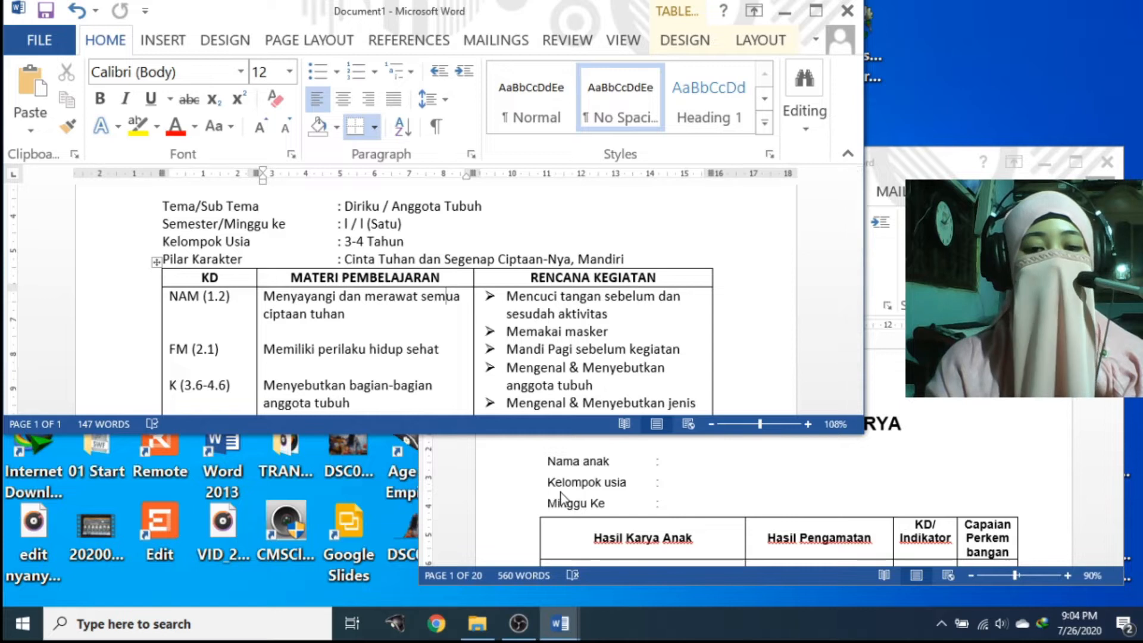
click(560, 492)
click(210, 318)
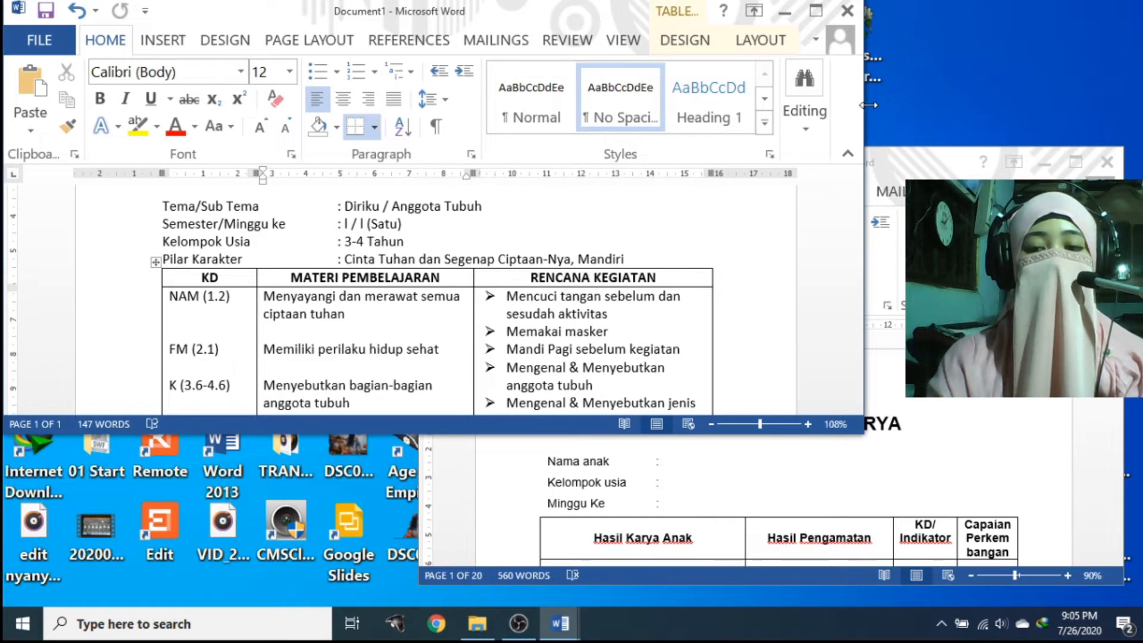
Make the lesson-plan window narrower and taller, then move, narrow and lengthen the assessment form at 80% zoom
drag(868, 104, 665, 174)
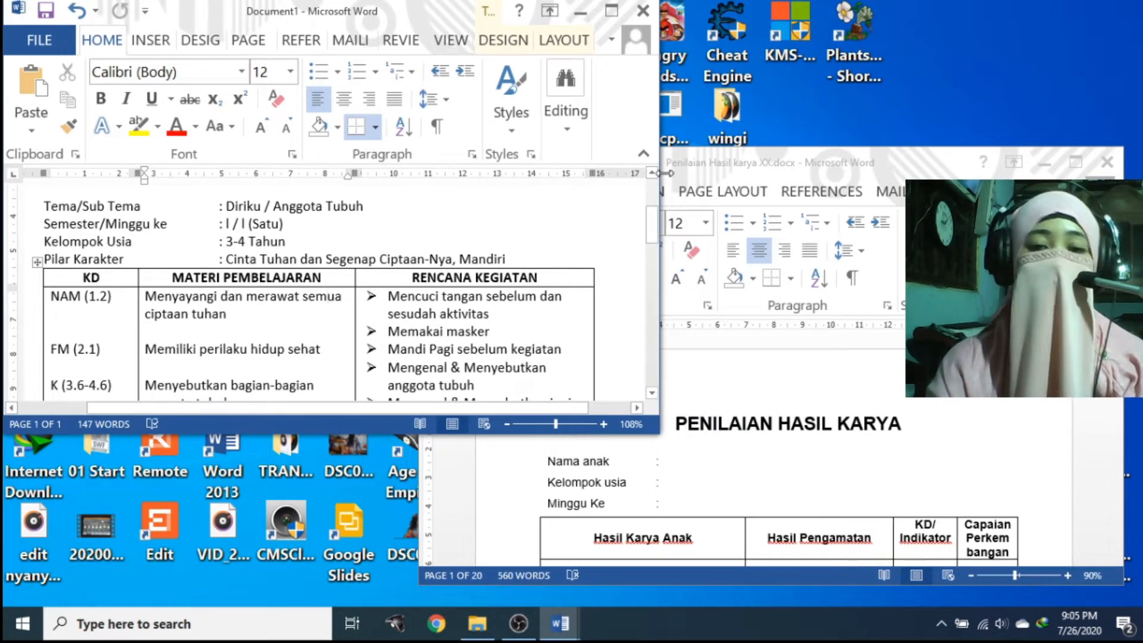
drag(360, 434, 349, 593)
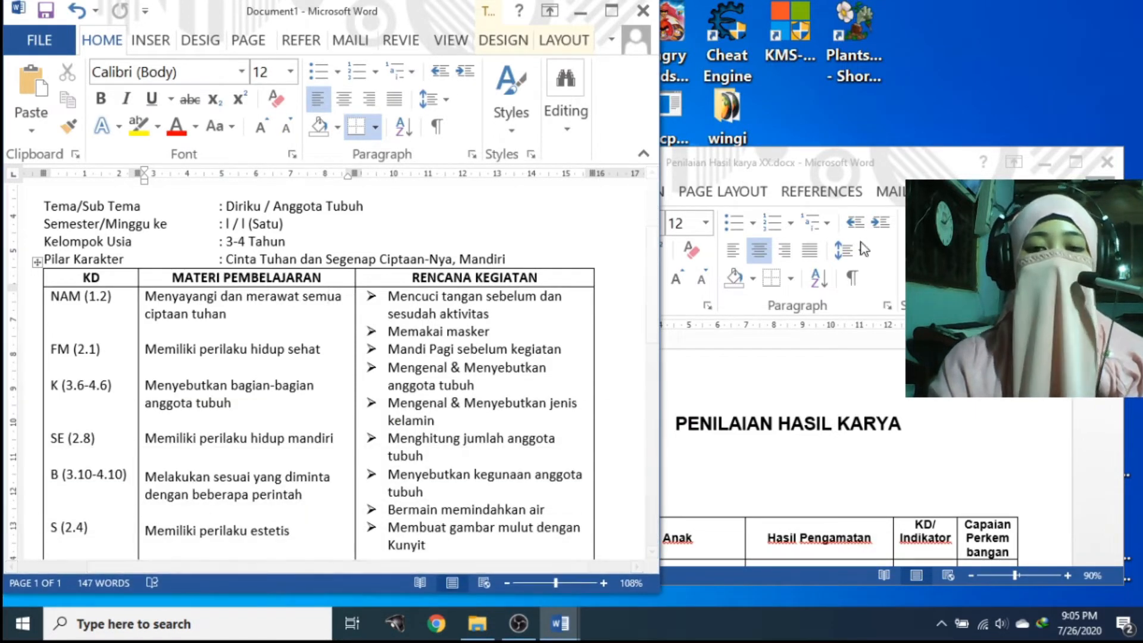
click(890, 171)
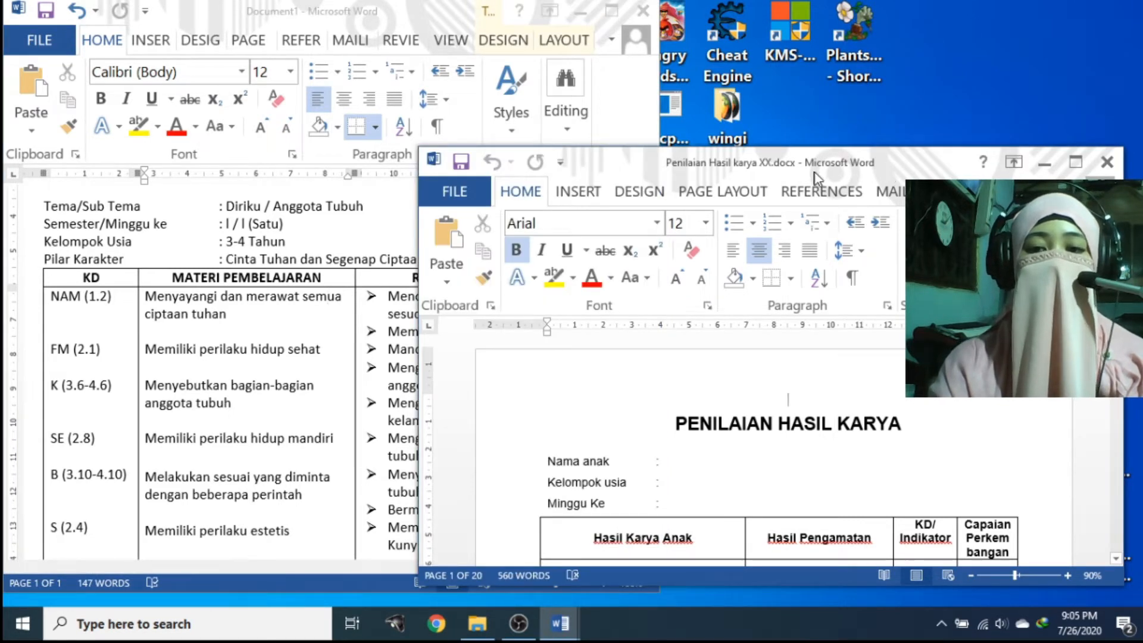
drag(810, 166, 841, 13)
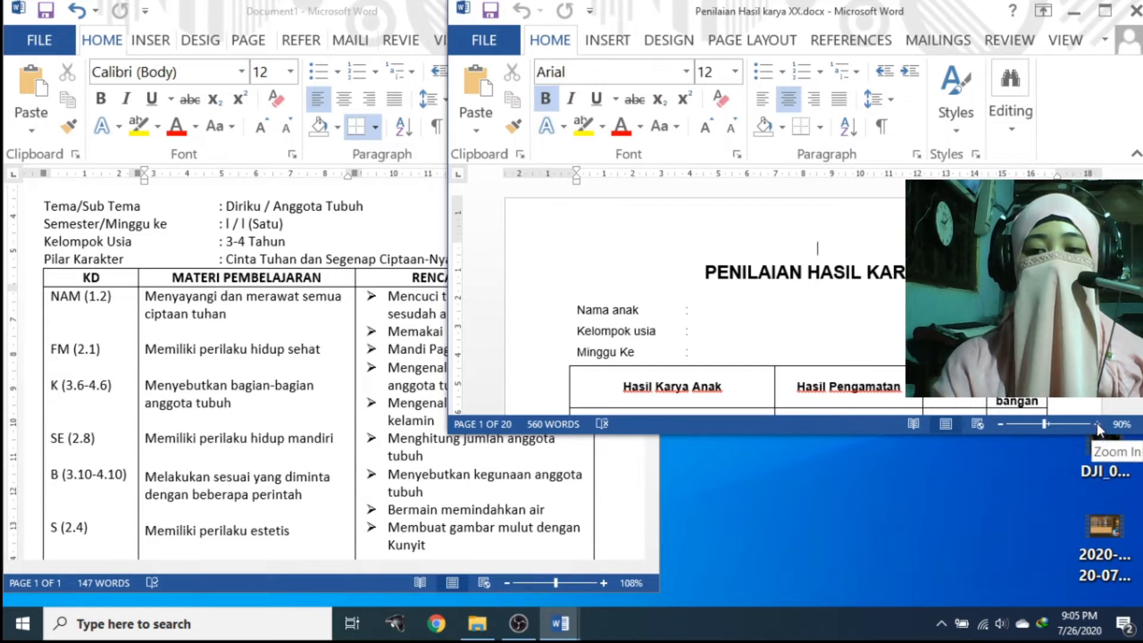
click(998, 424)
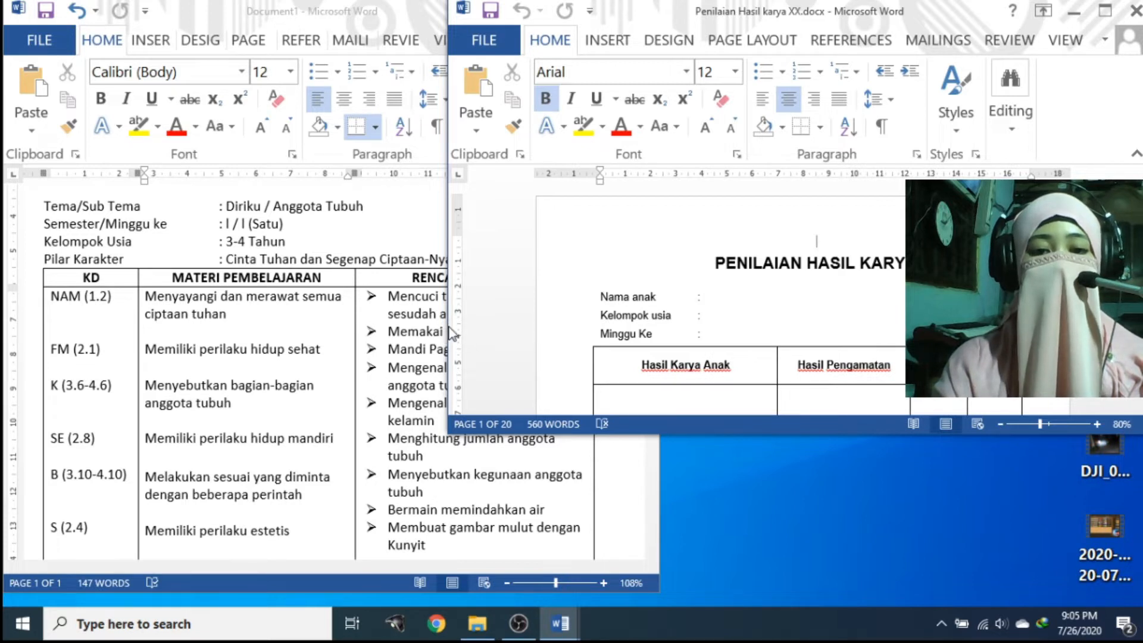
drag(453, 334, 615, 347)
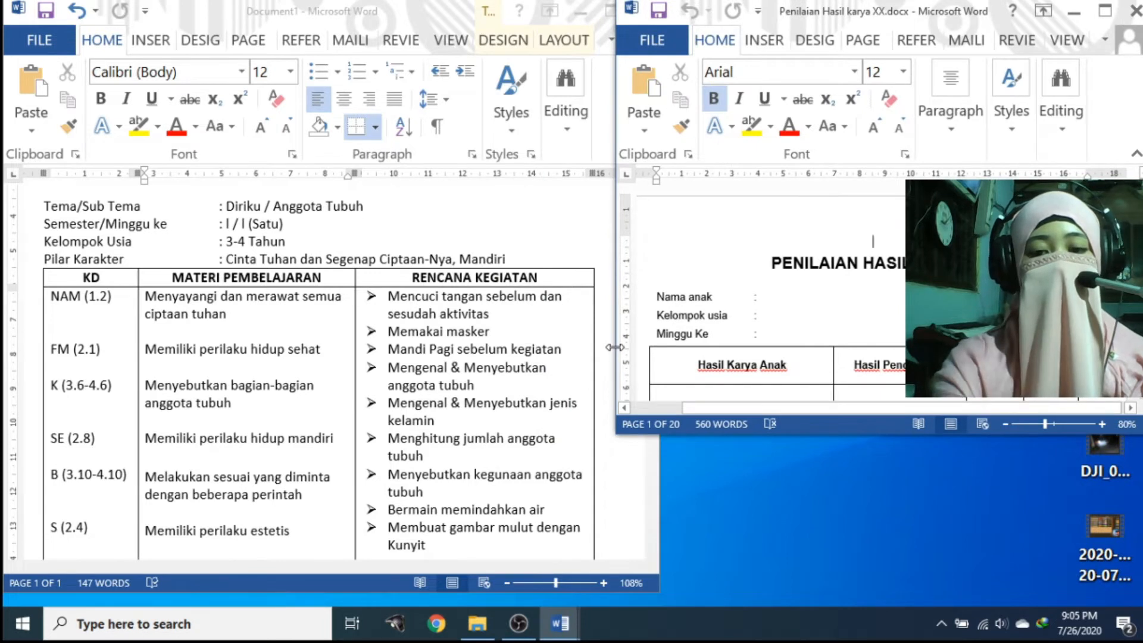
drag(852, 434, 829, 602)
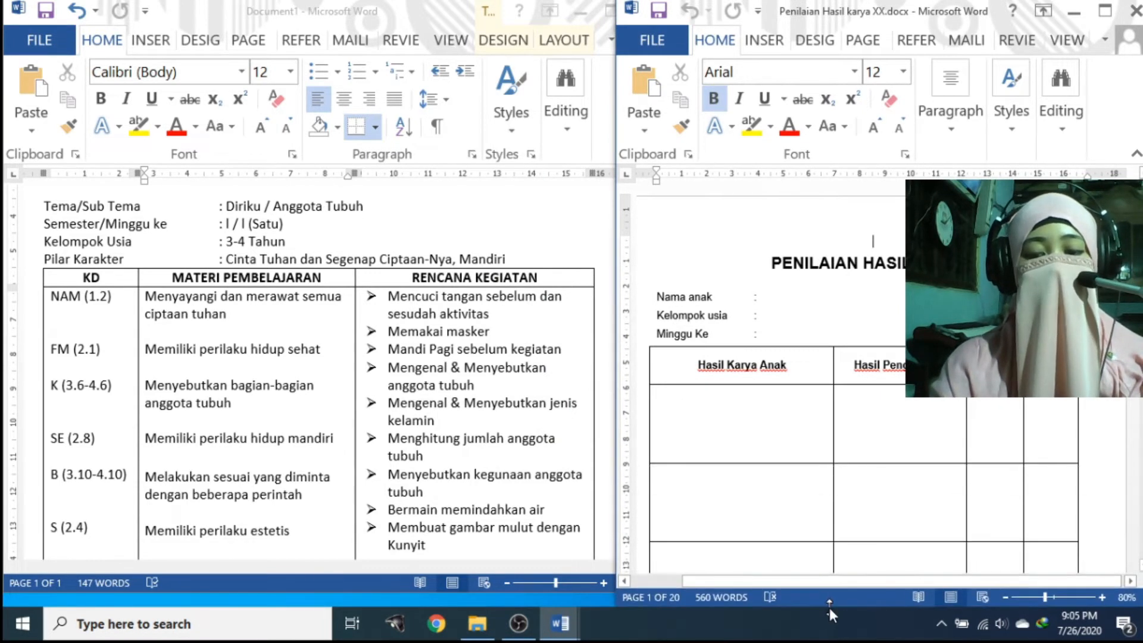
click(576, 199)
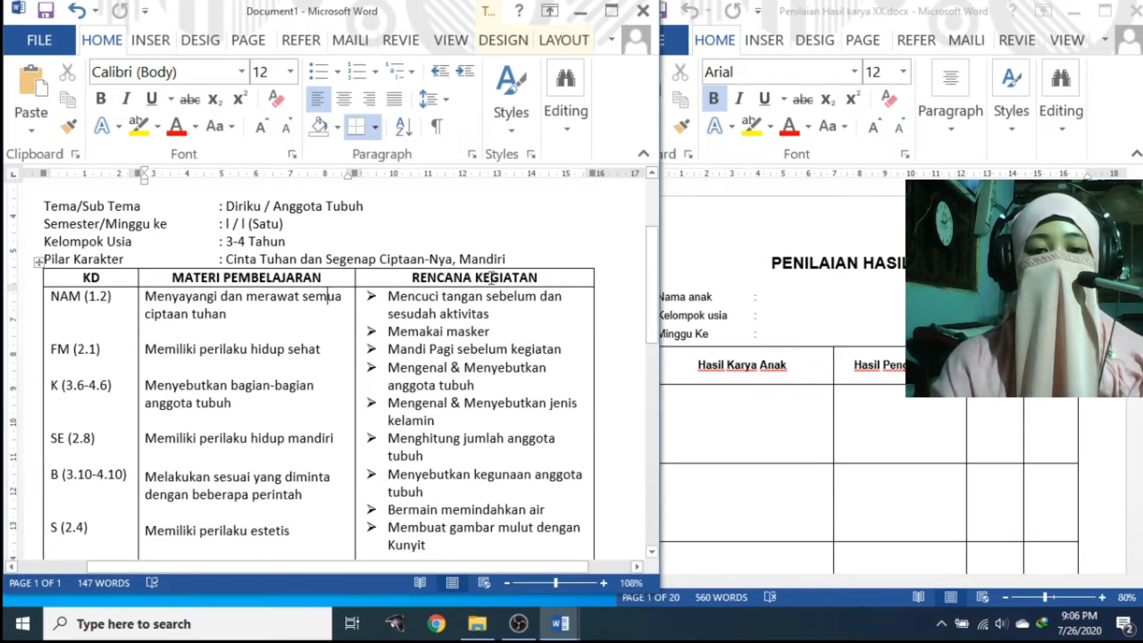
click(790, 288)
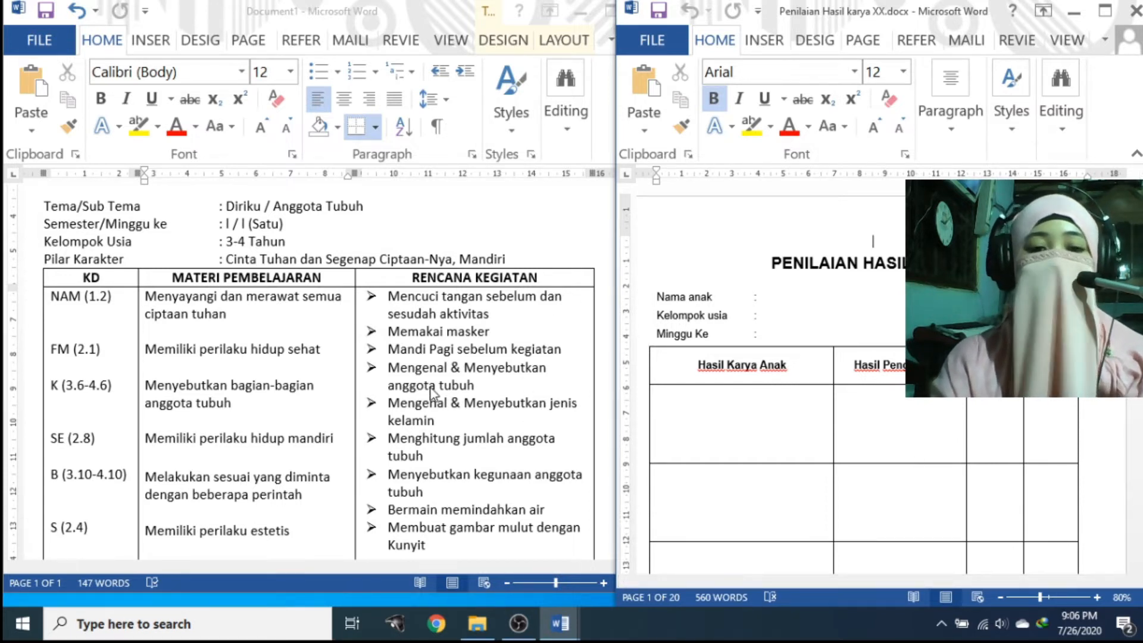
Enter the child's name and Minggu Ke '1 (Satu)' on the form, with Kelompok usia '3-4 Tahun'
click(793, 303)
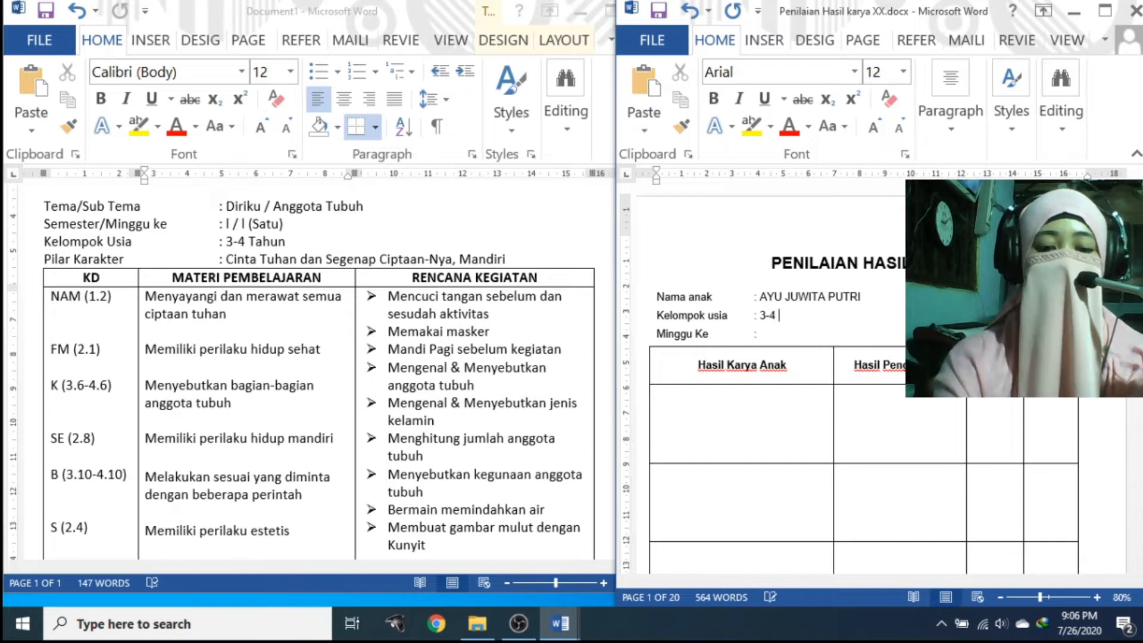
click(766, 335)
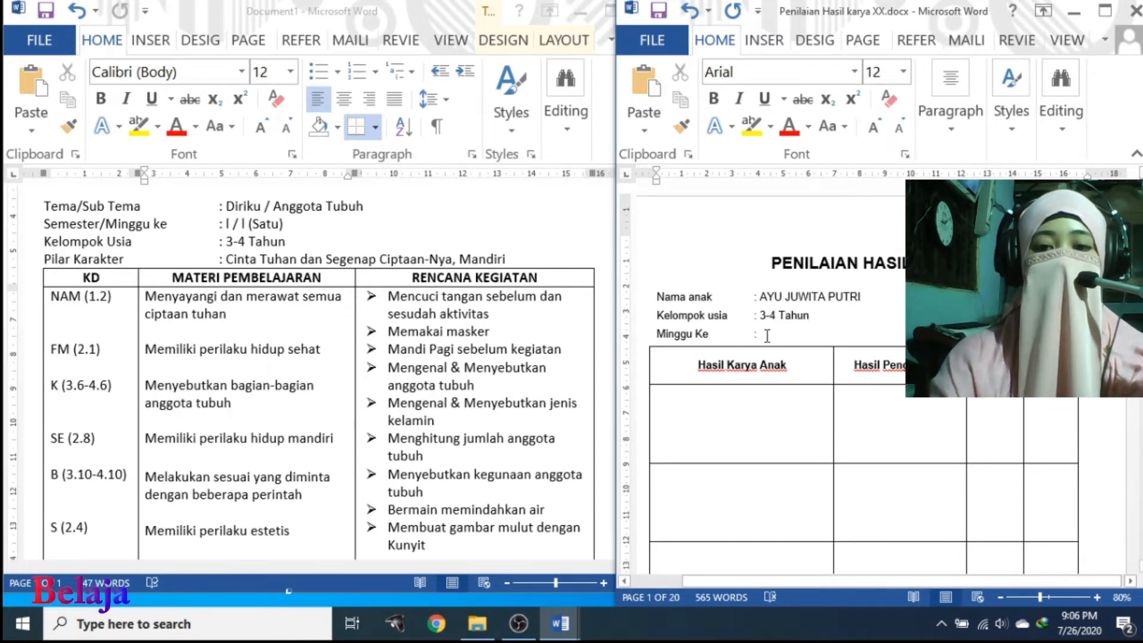
text(1 )
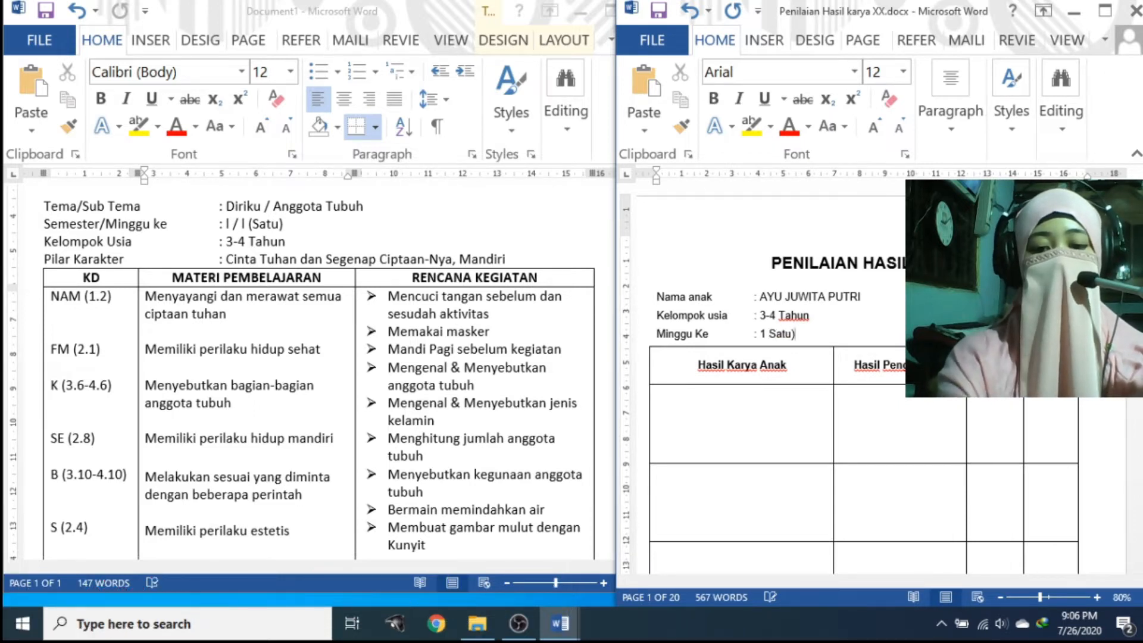
text(()
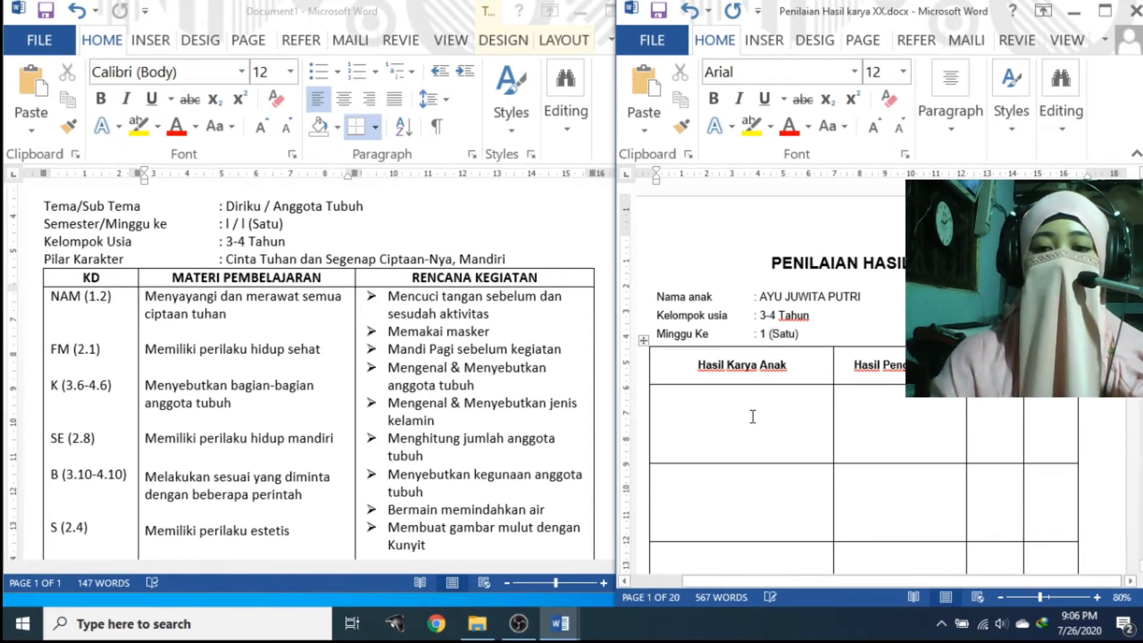
Place the cursor in the first Hasil Karya Anak cell, then bring the lesson plan forward
click(753, 417)
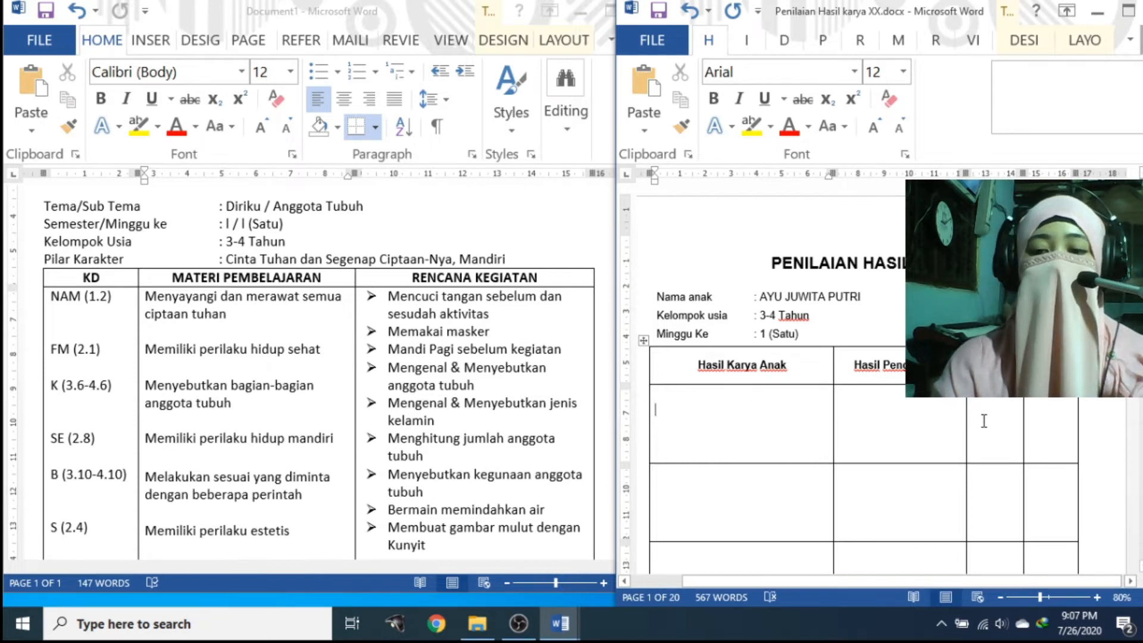
click(116, 293)
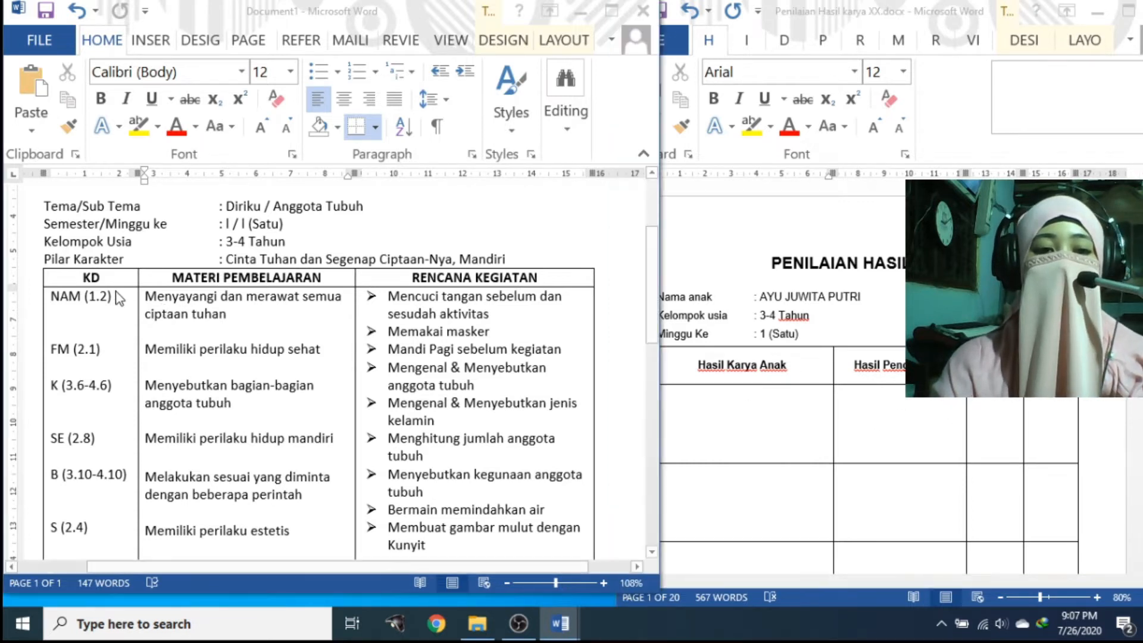
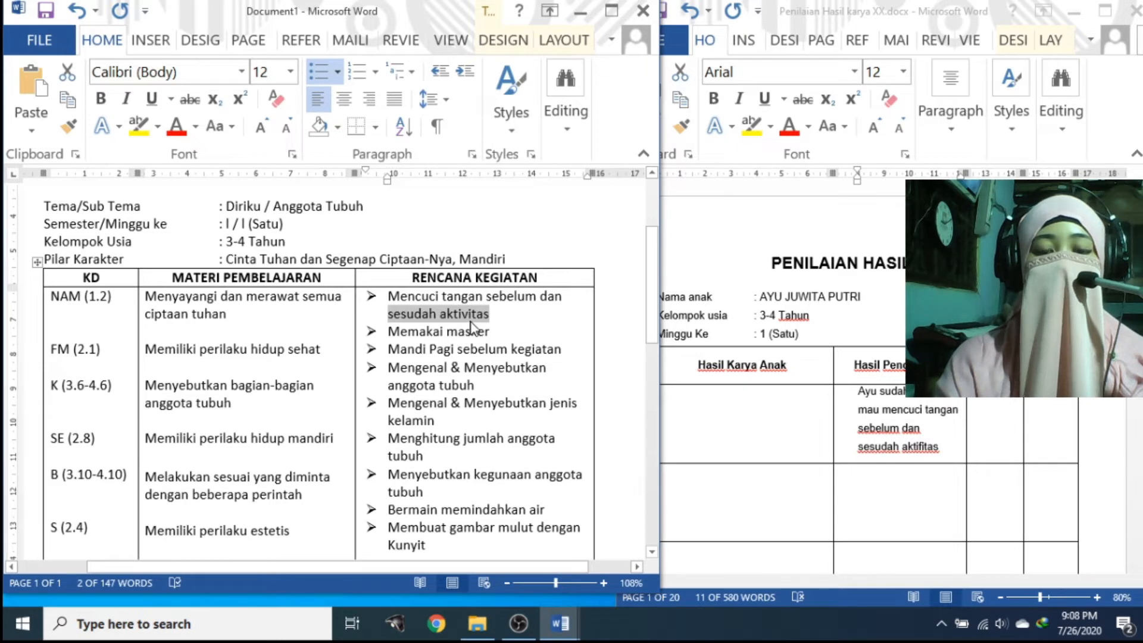
Select the Mencuci tangan (hand-washing) activity text in the lesson plan
drag(503, 316, 393, 299)
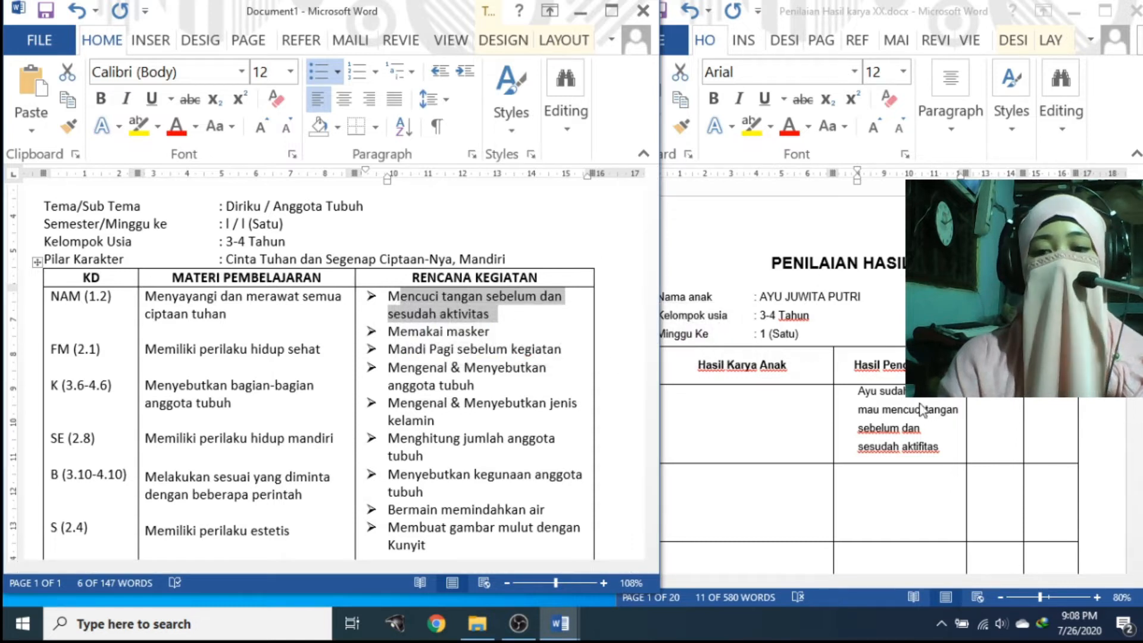
Continue the note on a new line with 'pada materi merawat diri ciptaan Tuhan'
click(940, 446)
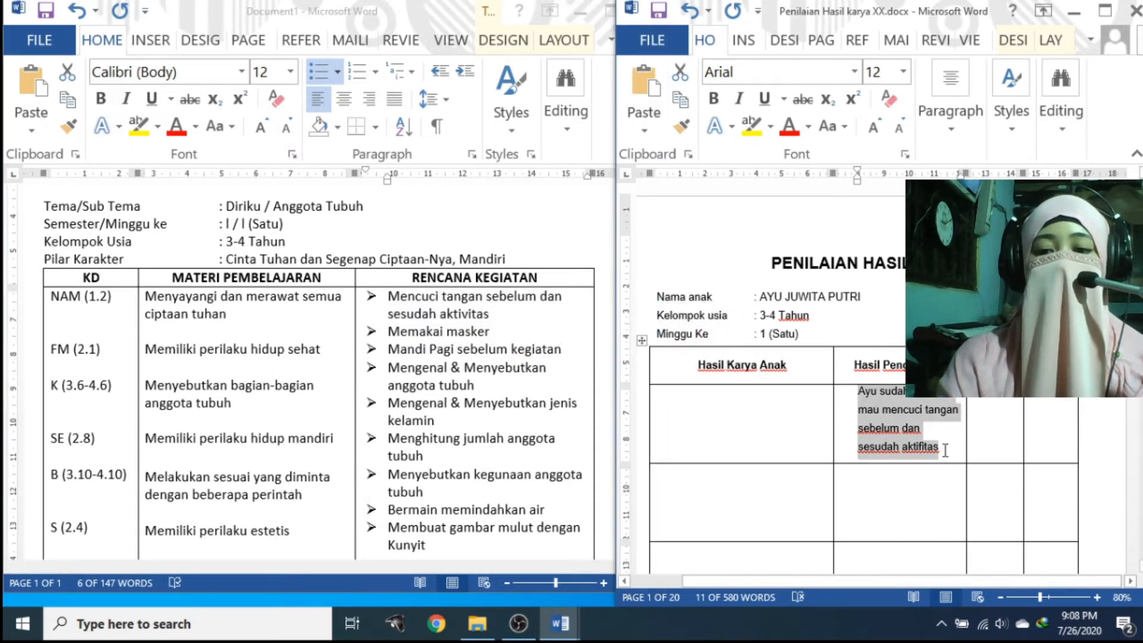
key(Return)
text(pada)
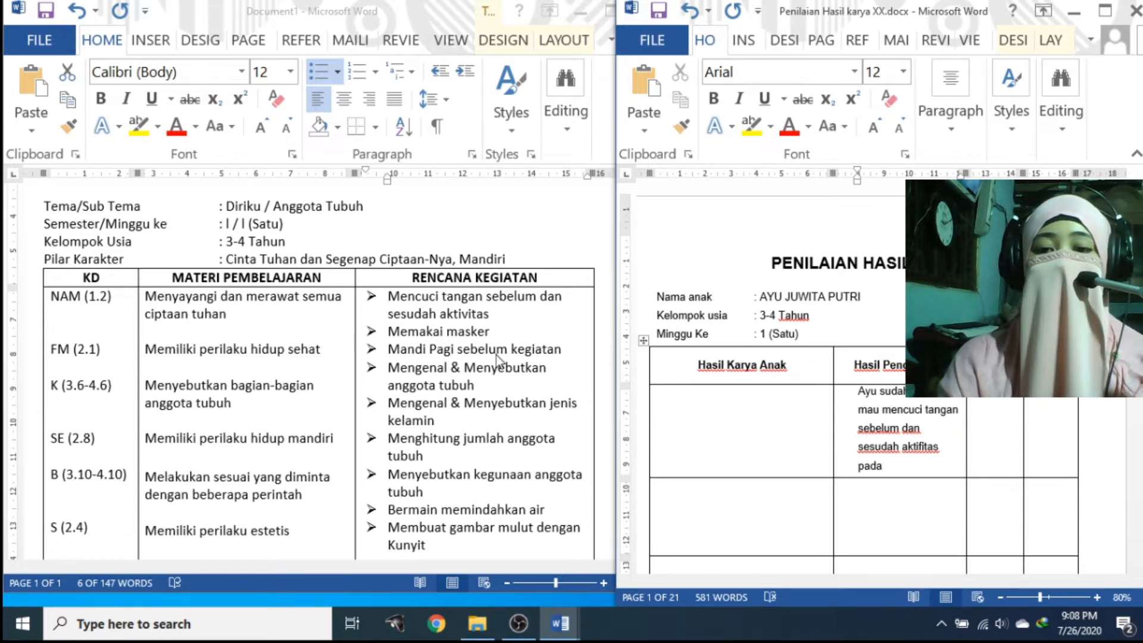
text(m)
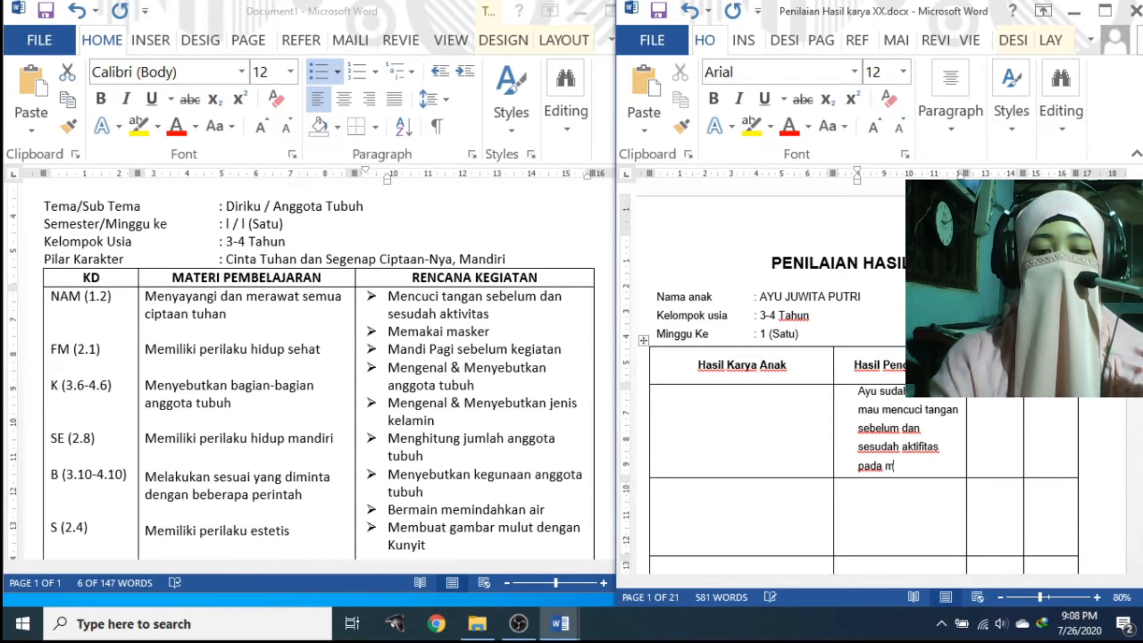
text(ateri )
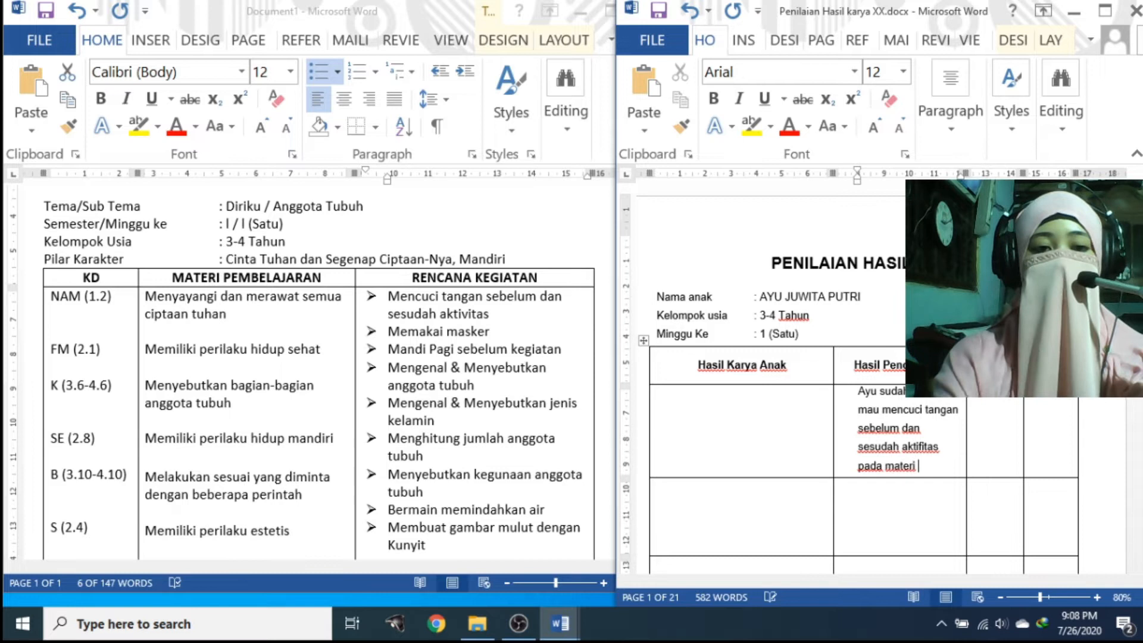
text(meraw)
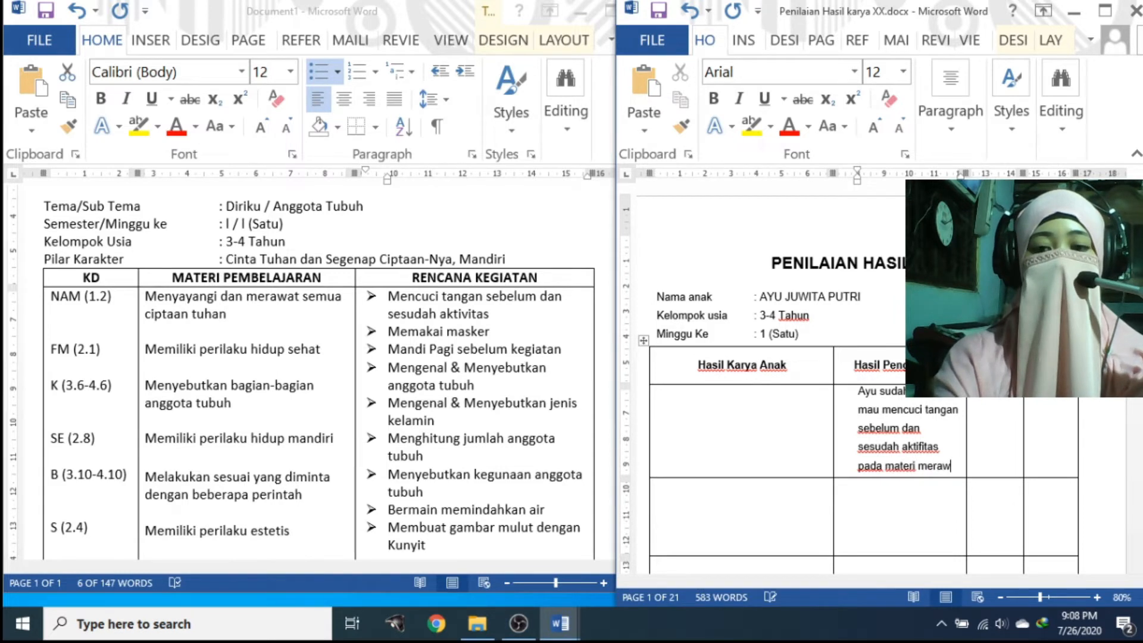
text(at )
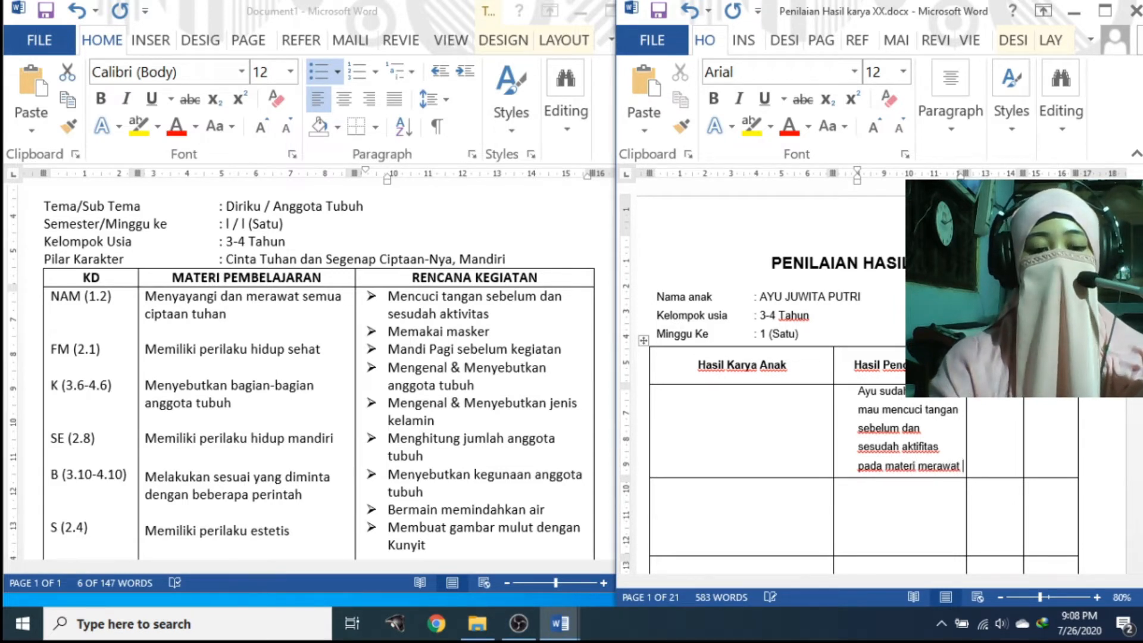
text(cipta)
key(BackSpace)
key(BackSpace)
key(BackSpace)
key(BackSpace)
key(BackSpace)
key(BackSpace)
key(BackSpace)
text(diri)
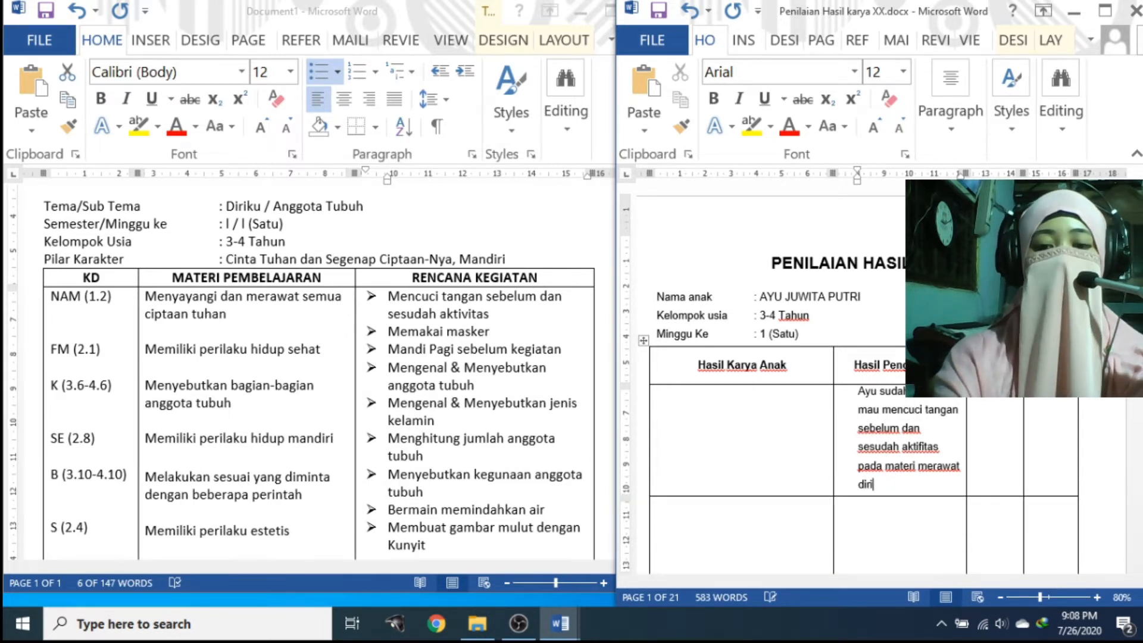
text( ciptaan Tuhan)
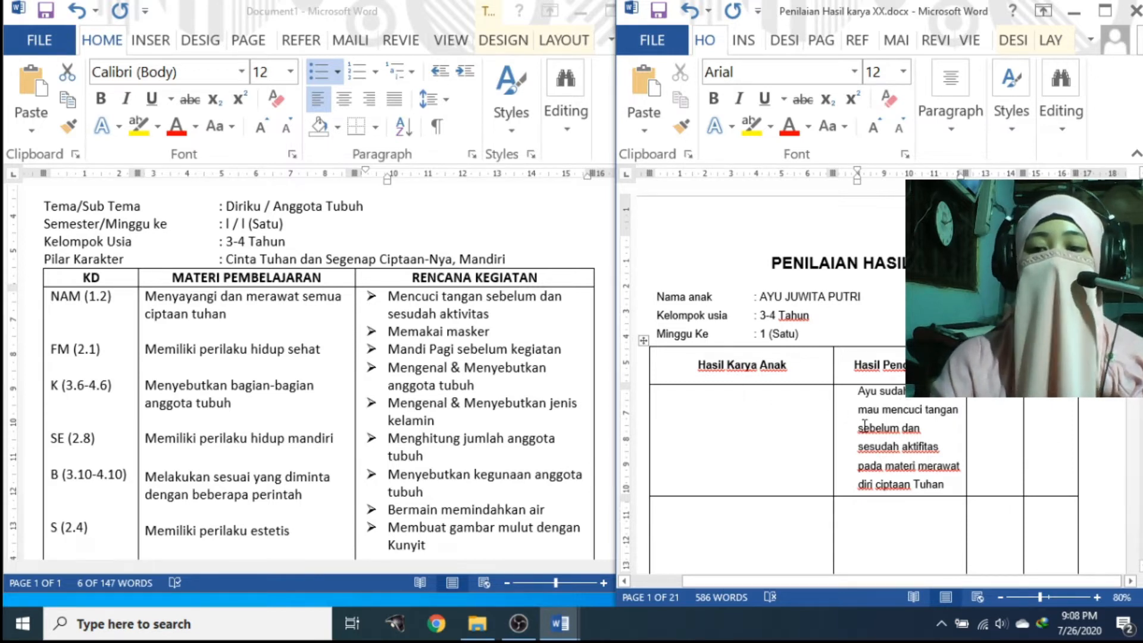
click(1043, 415)
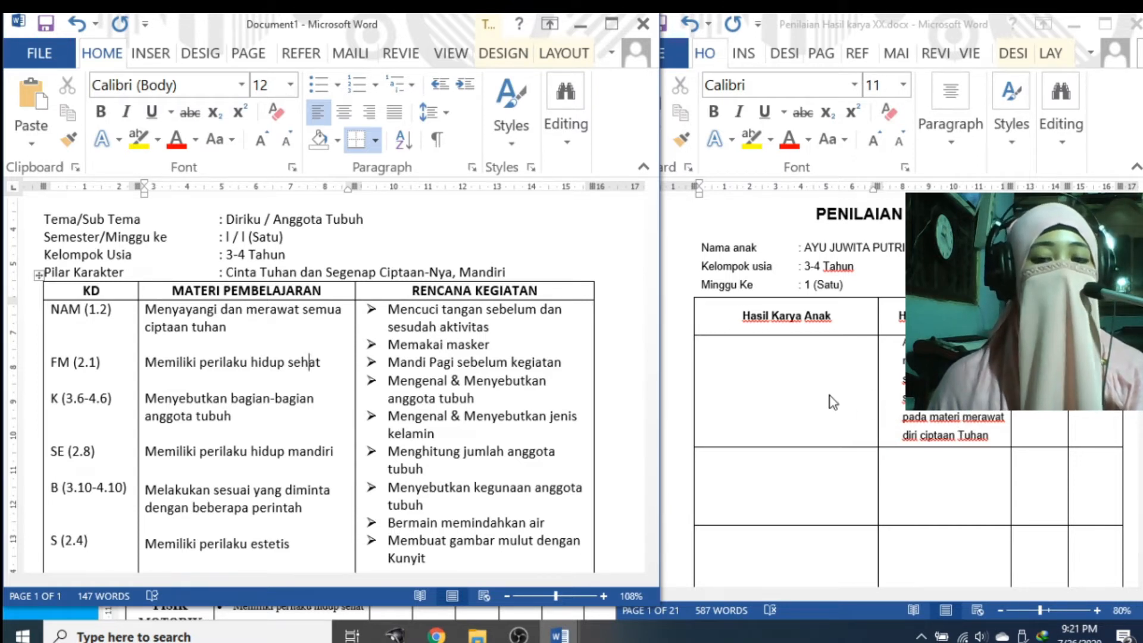
click(805, 400)
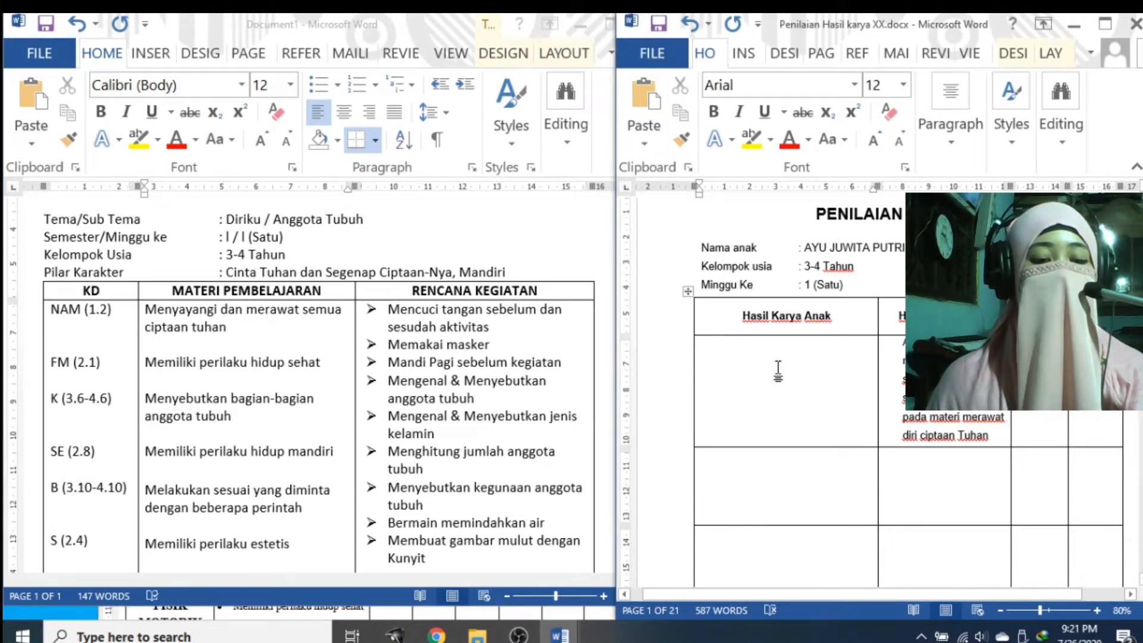
Copy the kindergarten hand-washing photo from the Google Images preview in Chrome
click(436, 636)
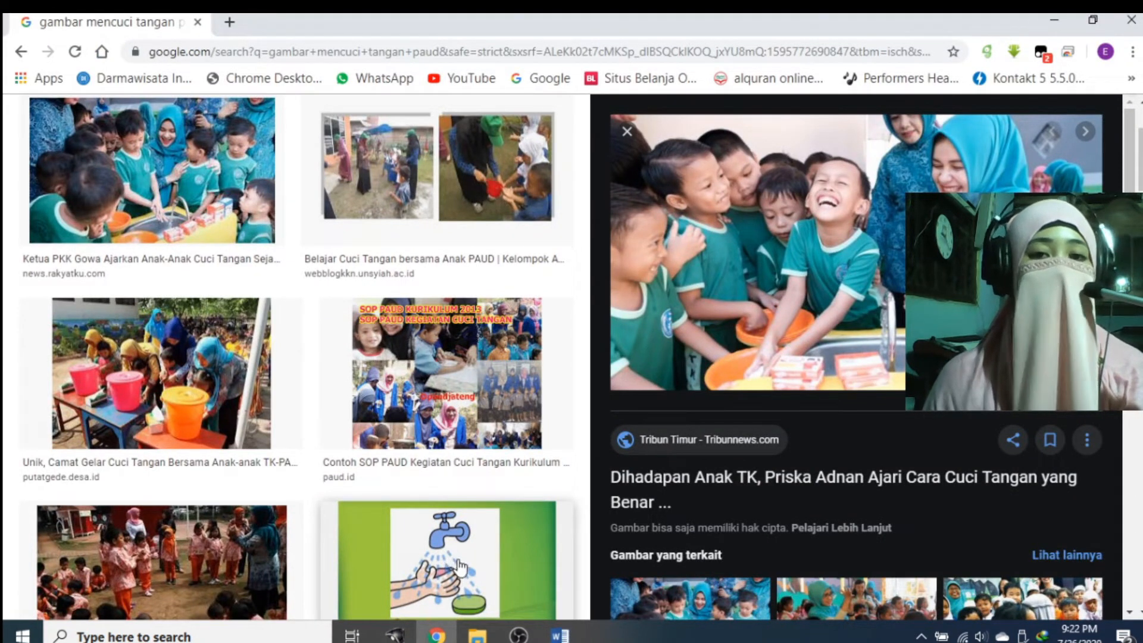
right_click(733, 237)
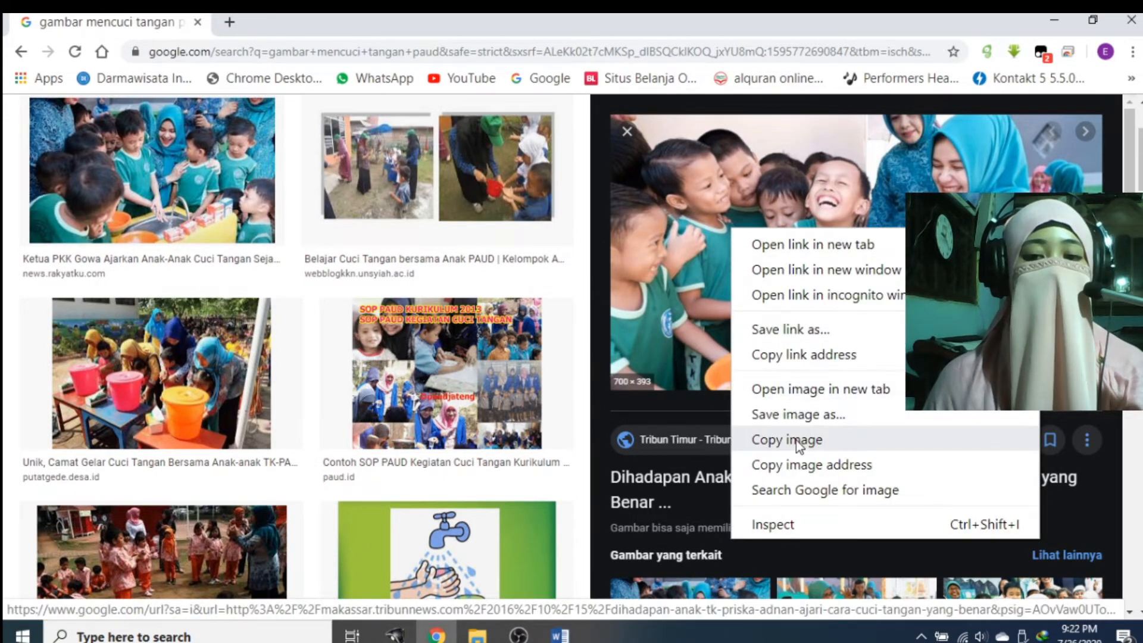
click(561, 635)
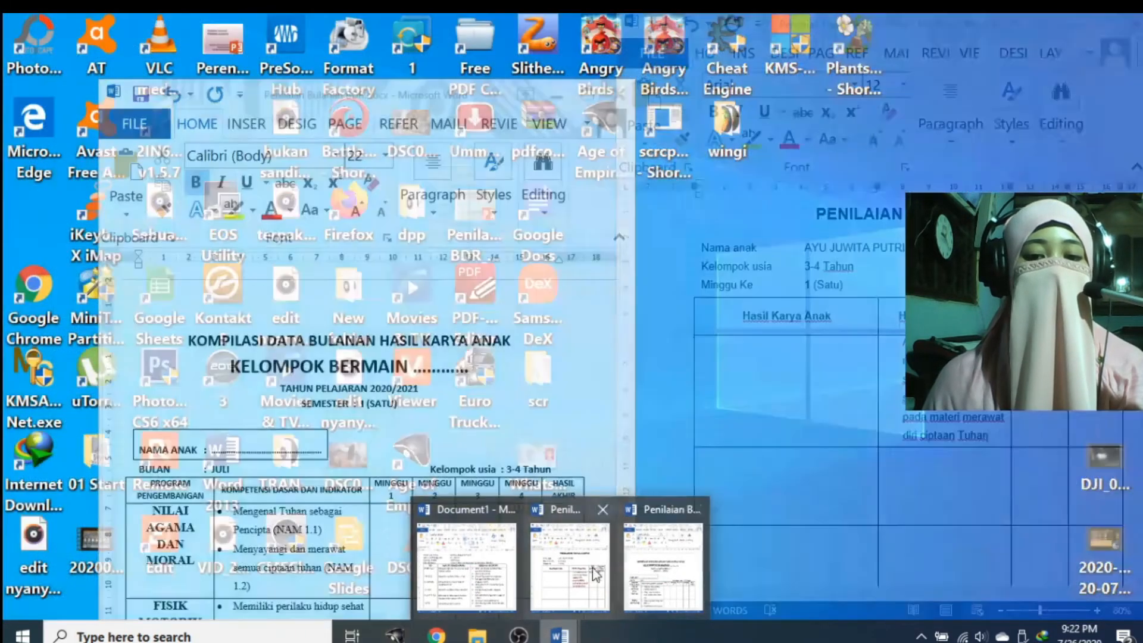
Paste the hand-washing photo into the Hasil Karya Anak cell, then minimize Chrome
click(570, 569)
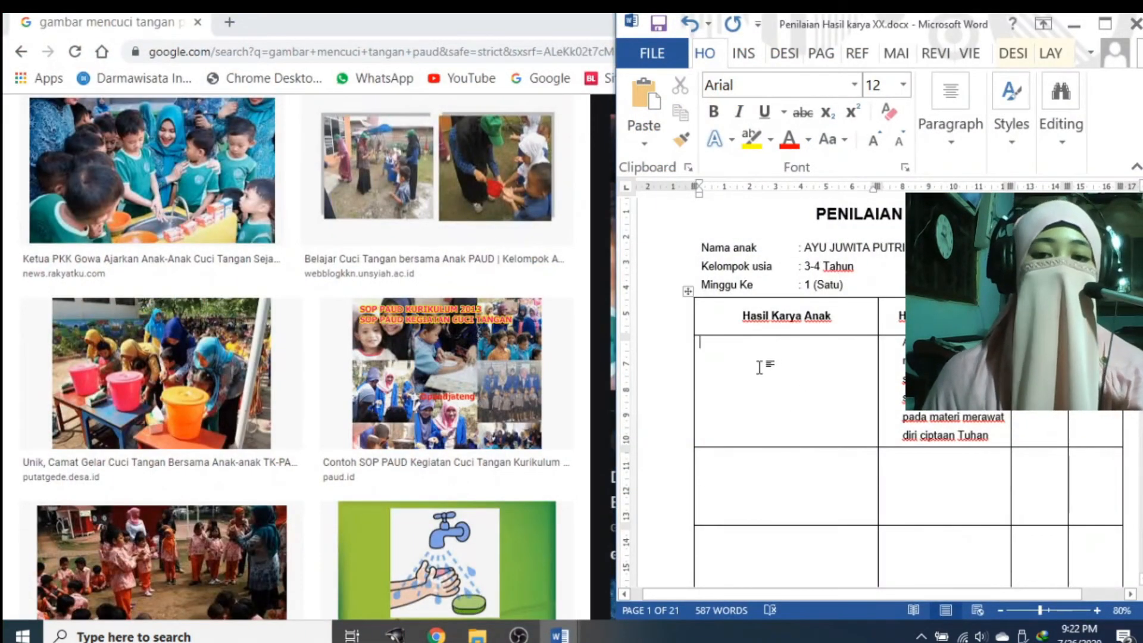
right_click(790, 378)
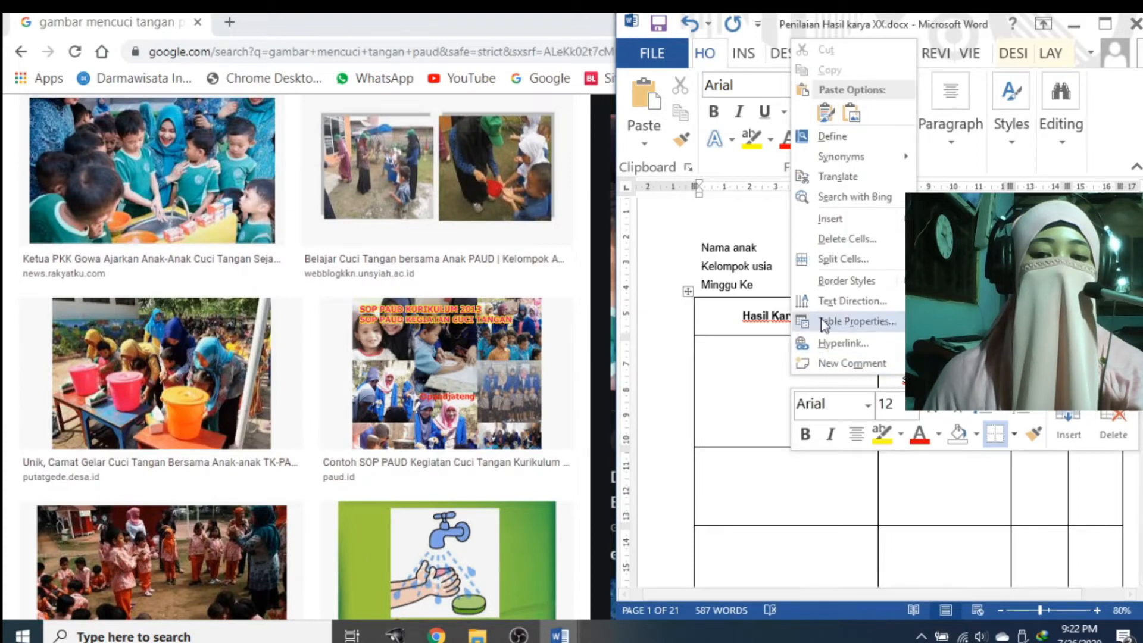
click(826, 114)
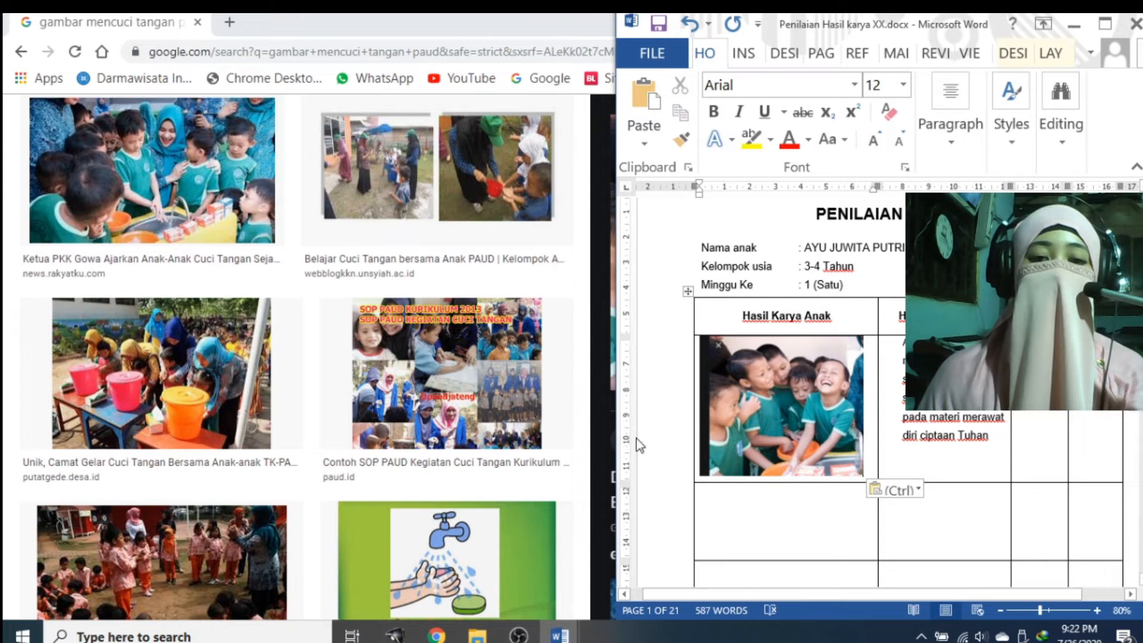
click(439, 635)
click(439, 634)
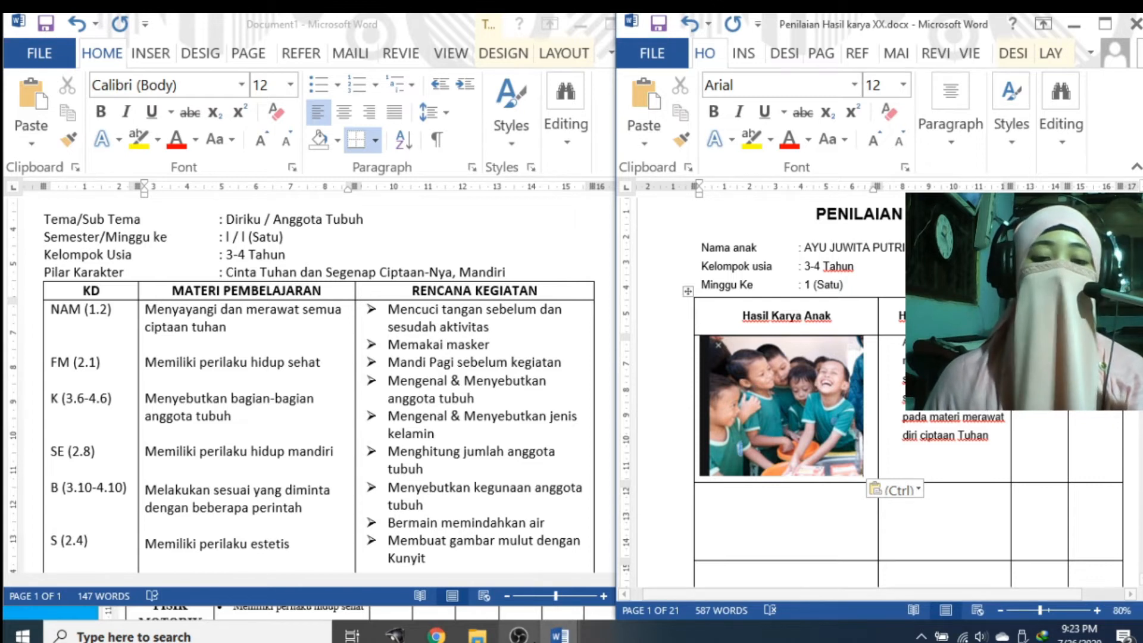
Bring up Penilaian Bulanan BDR.docx, move its window higher, and return to the weekly form
click(560, 636)
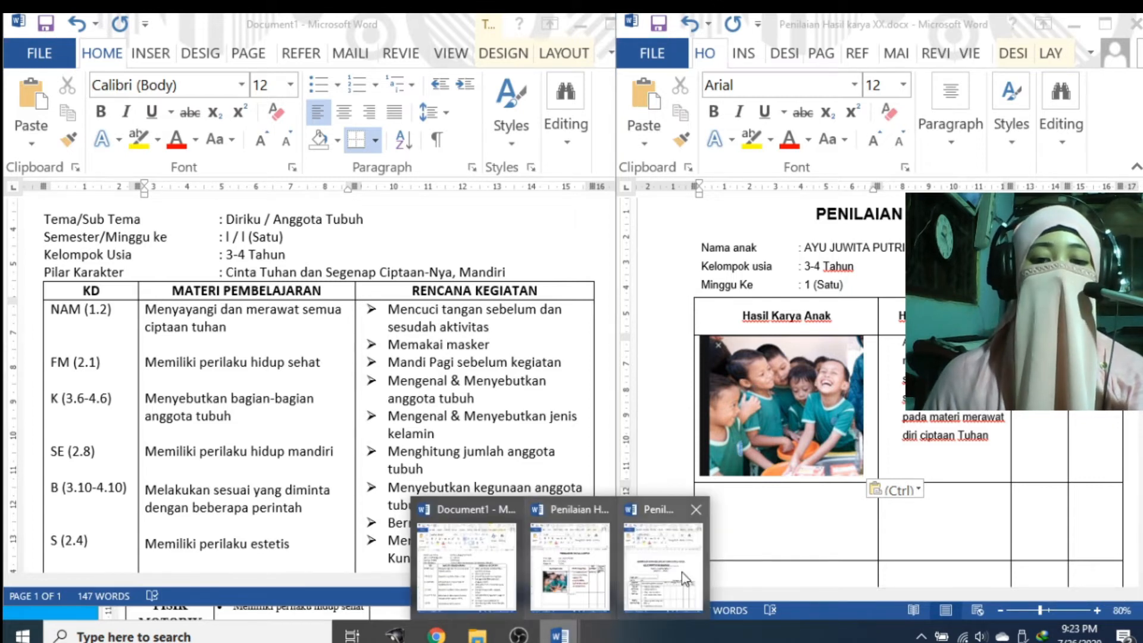
click(667, 566)
drag(419, 95, 430, 25)
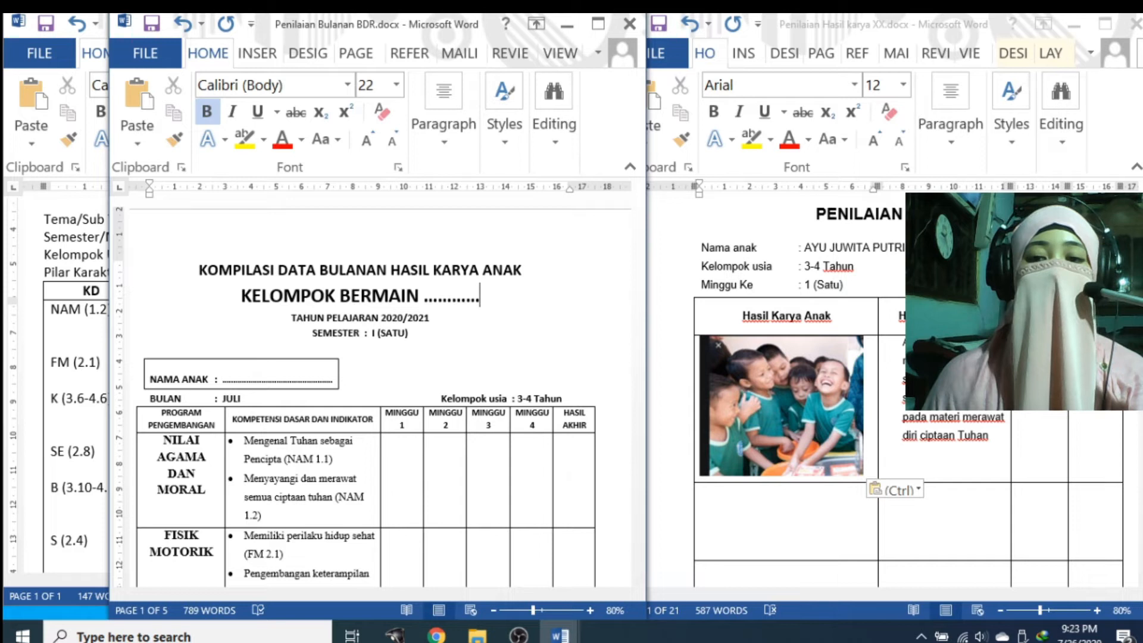
click(952, 363)
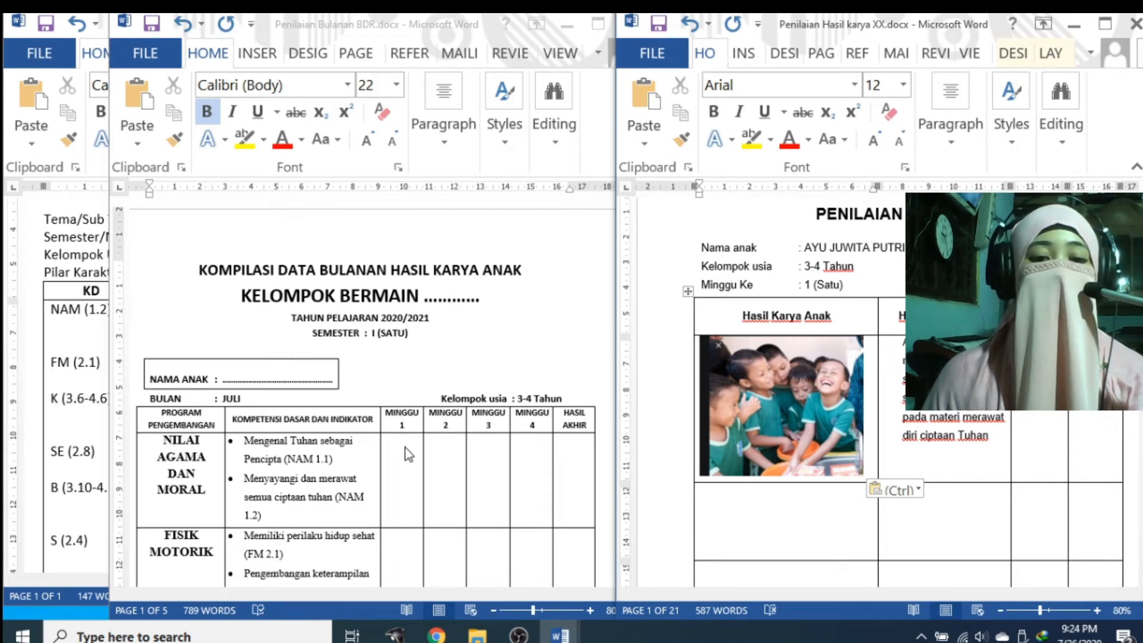
Enter MB for MINGGU 1 and BSH for MINGGU 2 in the monthly sheet
click(405, 447)
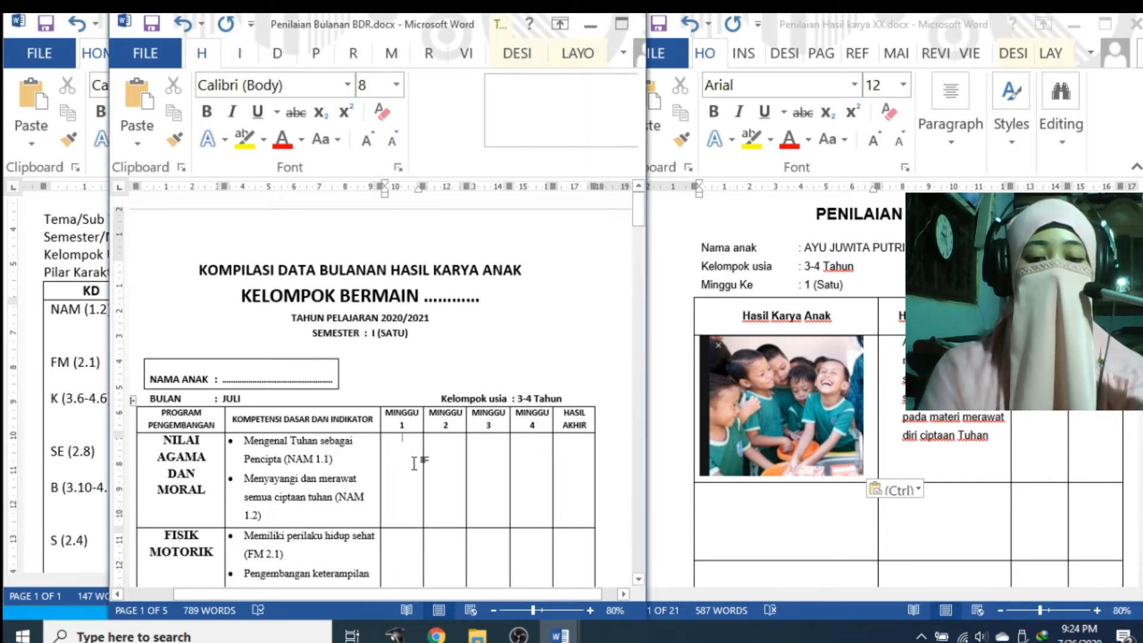
text(MB)
key(Tab)
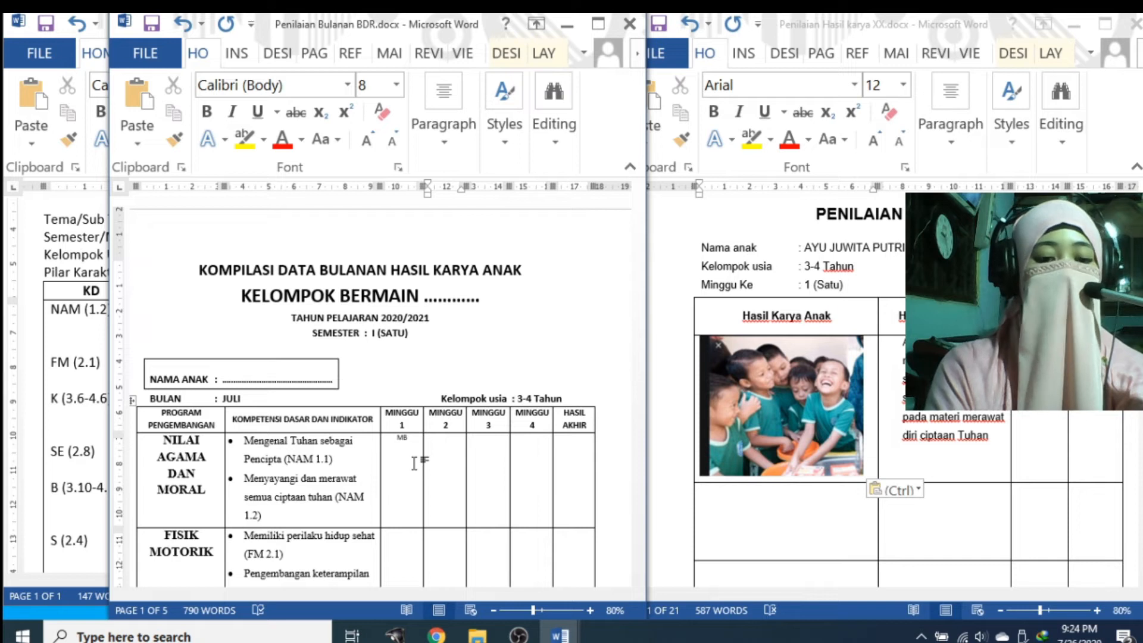
text(BSH)
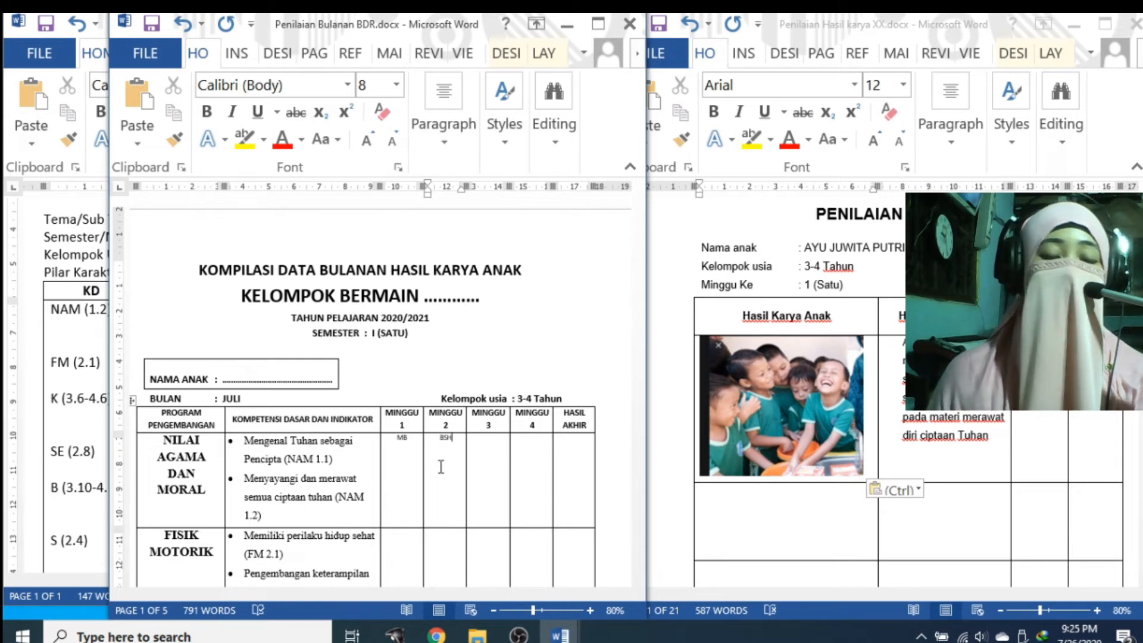
Push the MB score down a few lines within its MINGGU 1 cell
click(410, 452)
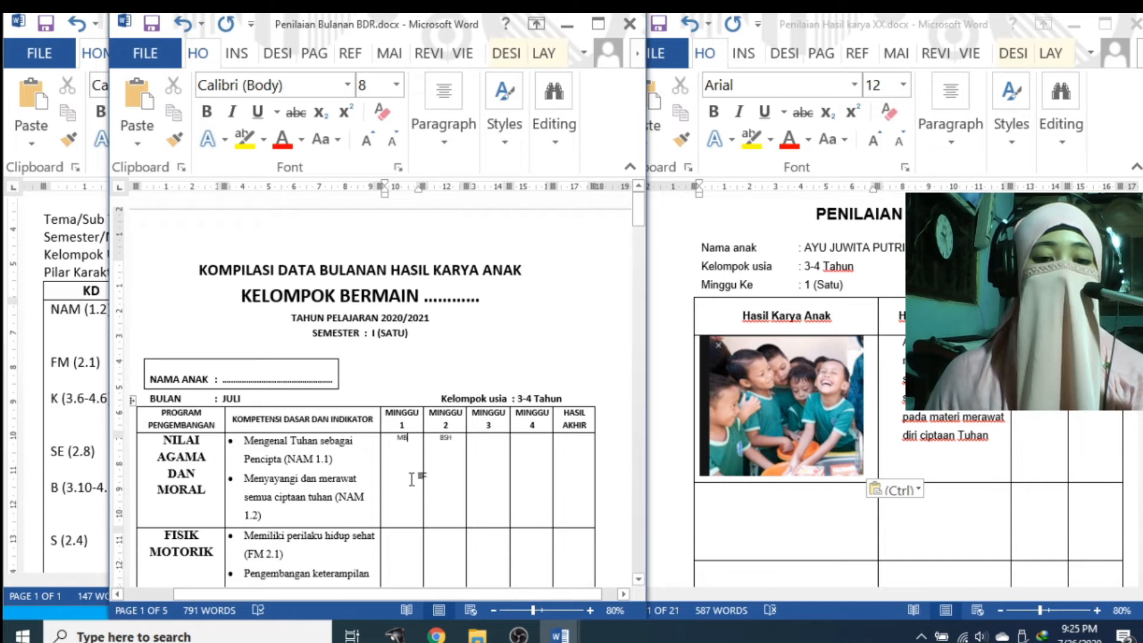
click(437, 436)
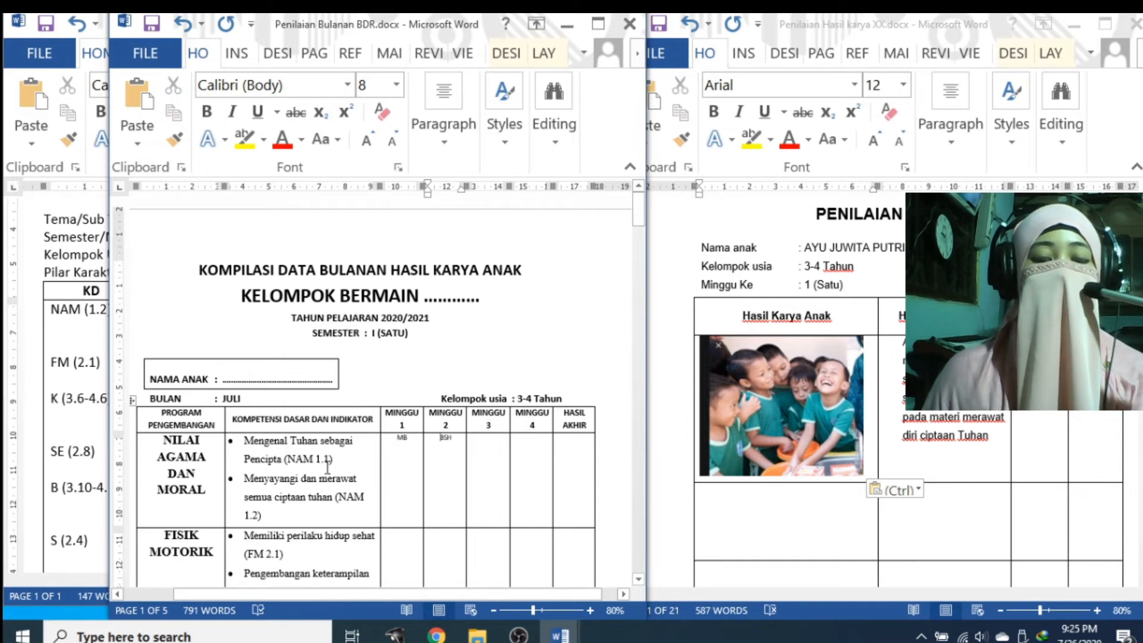
click(392, 440)
double_click(392, 439)
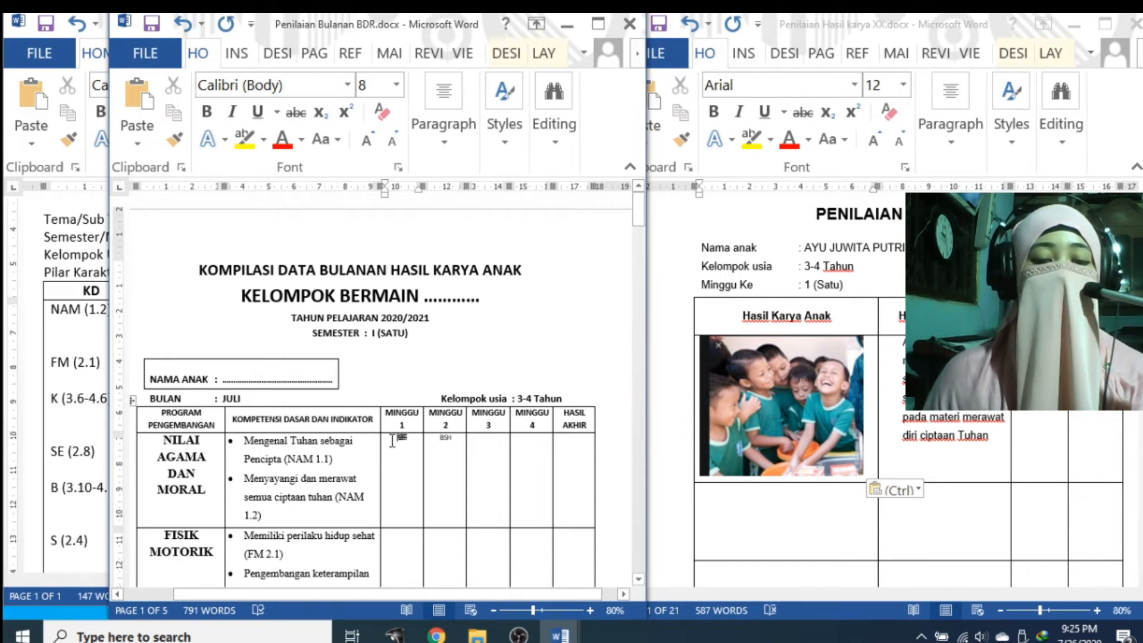
click(392, 440)
key(Return)
key(Return)
key(Return)
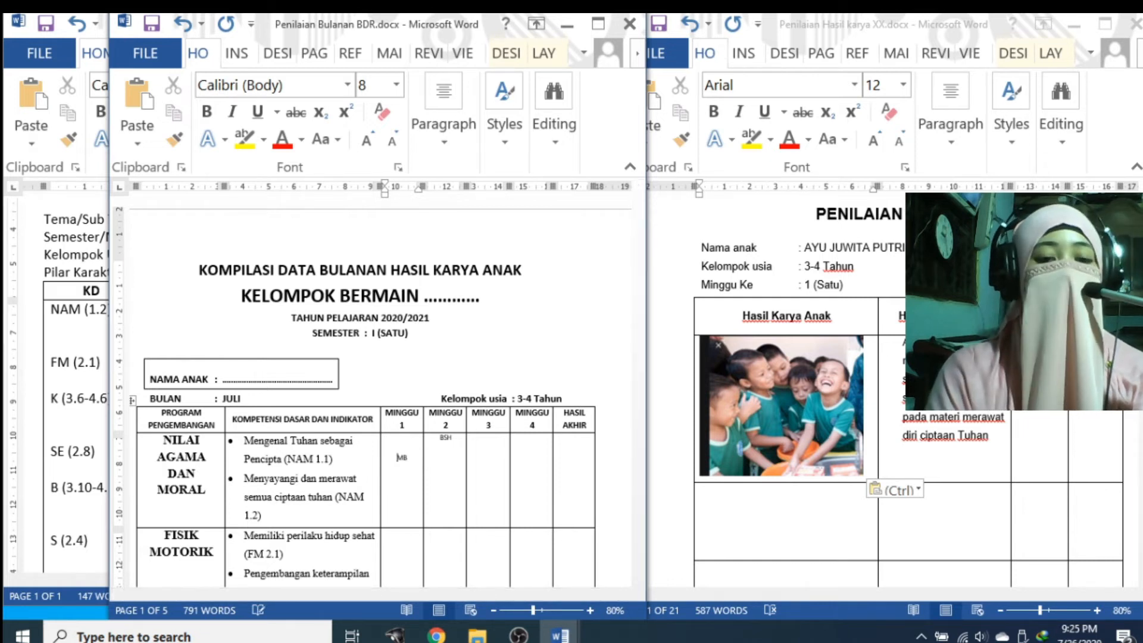
key(Return)
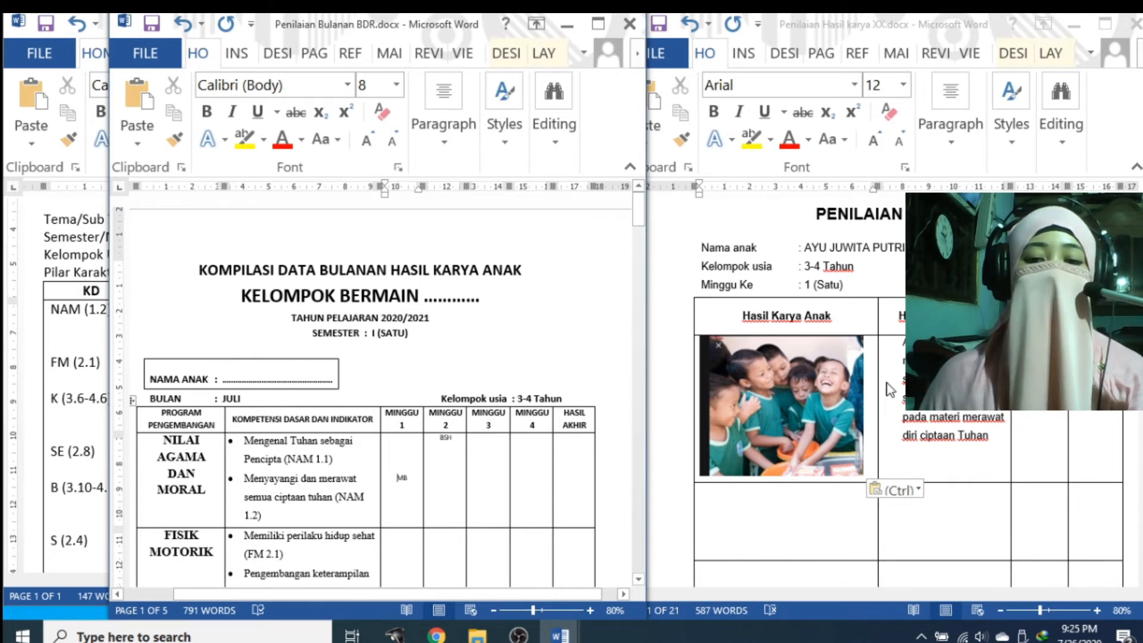
Enlarge the MINGGU 1 and 2 score fonts and remove the blank lines above MB
click(415, 462)
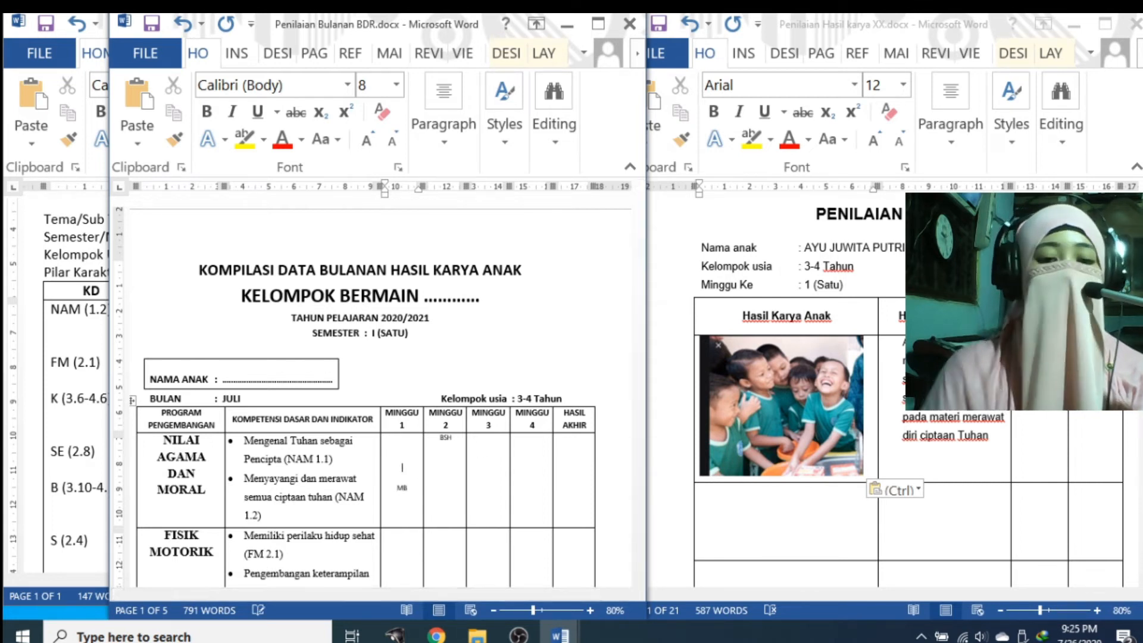
drag(399, 483, 450, 478)
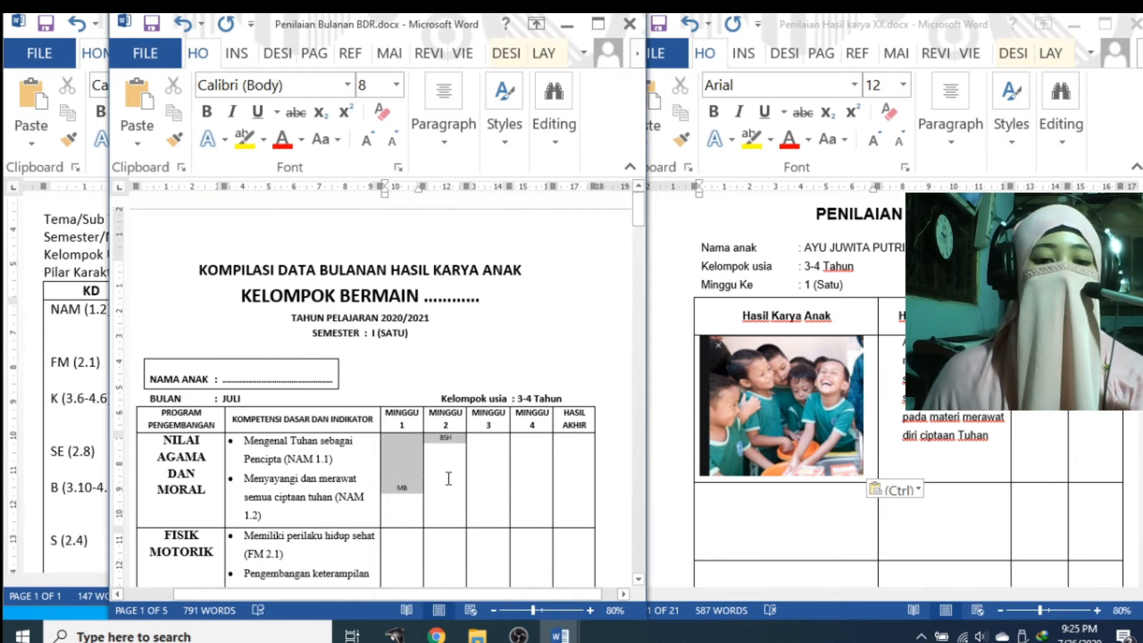
click(365, 143)
click(366, 143)
click(366, 143)
click(366, 143)
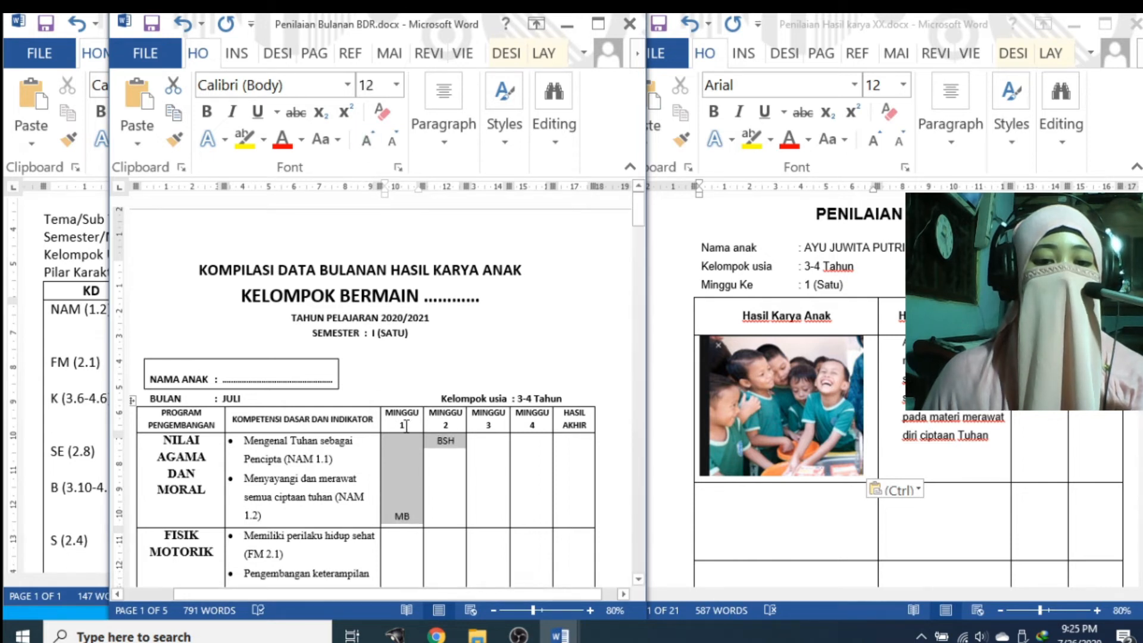
click(417, 480)
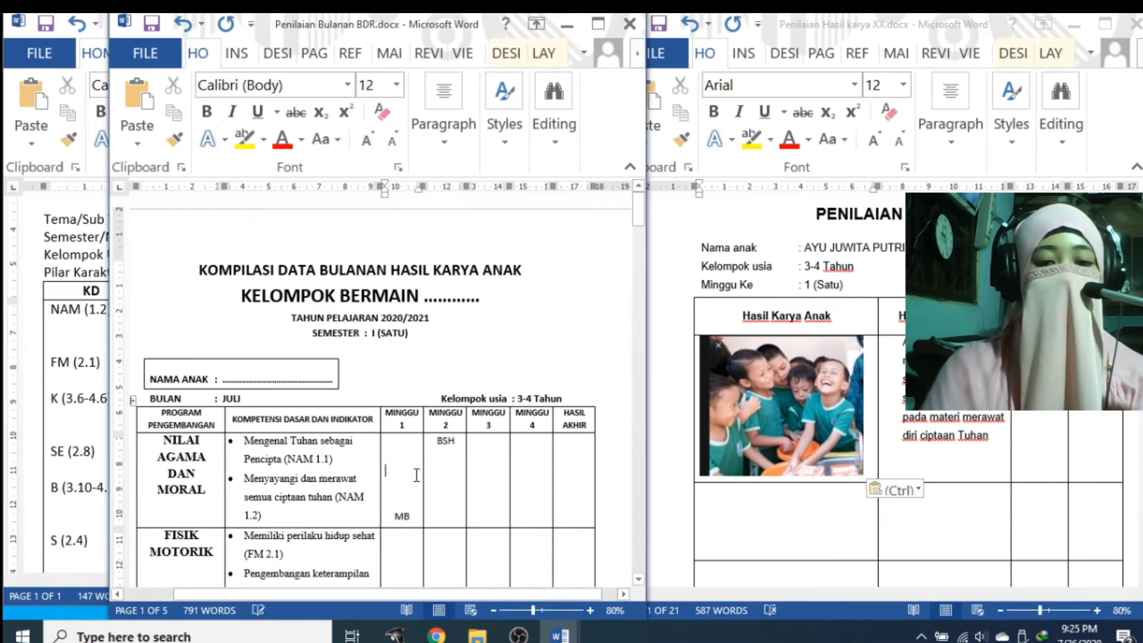
key(BackSpace)
key(BackSpace)
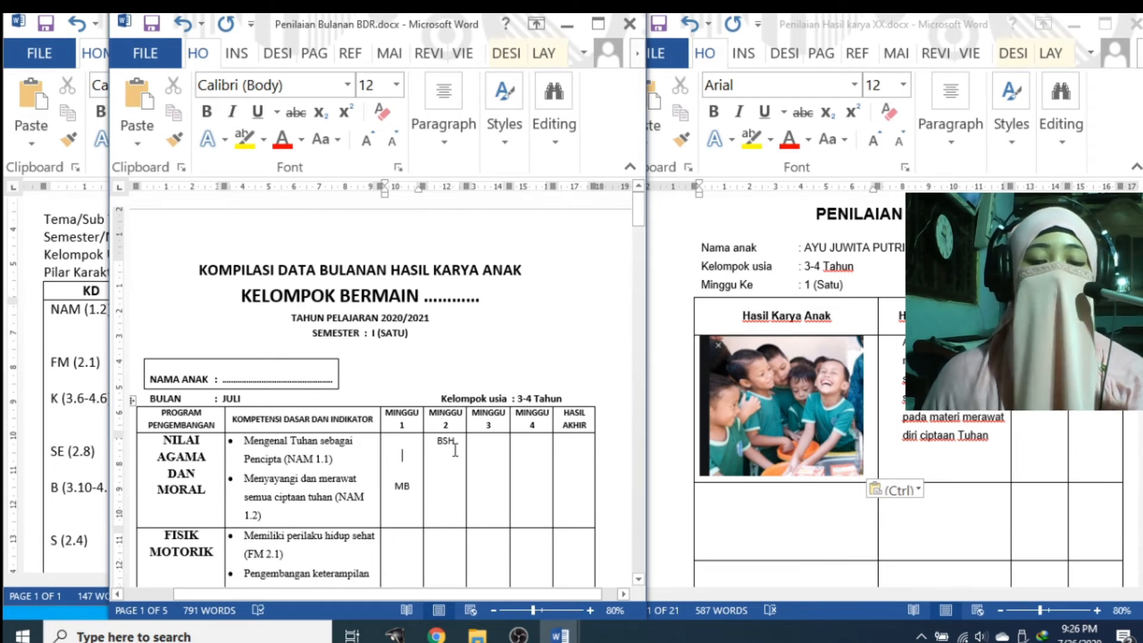
Raise the HASIL AKHIR cell font to 11 and begin entering the final score BSH
click(566, 476)
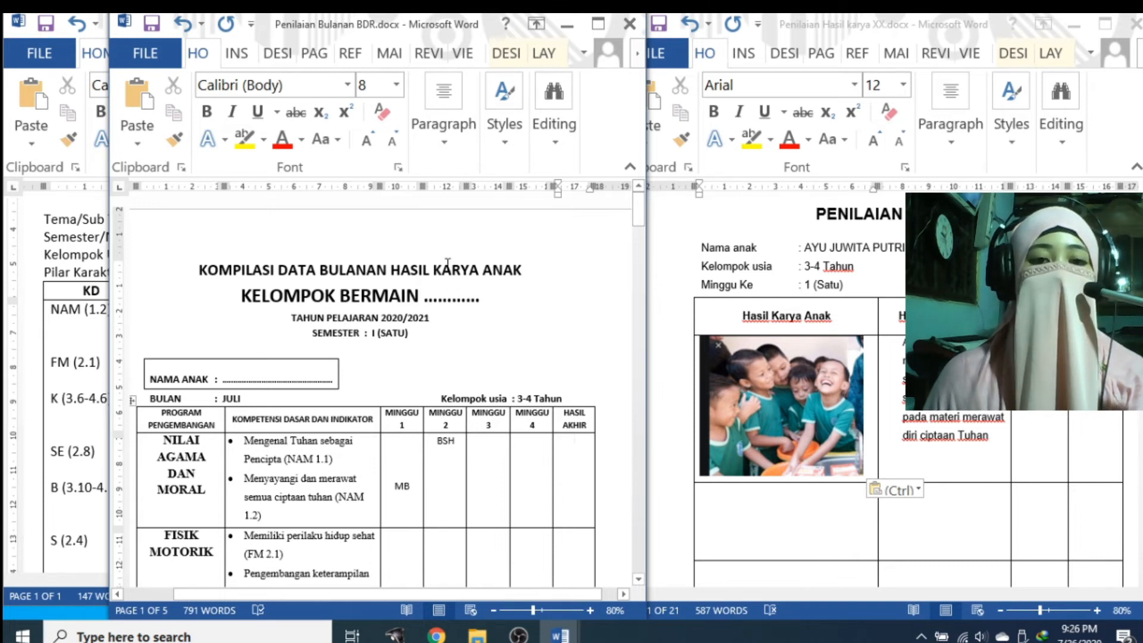
click(377, 143)
click(378, 143)
click(377, 143)
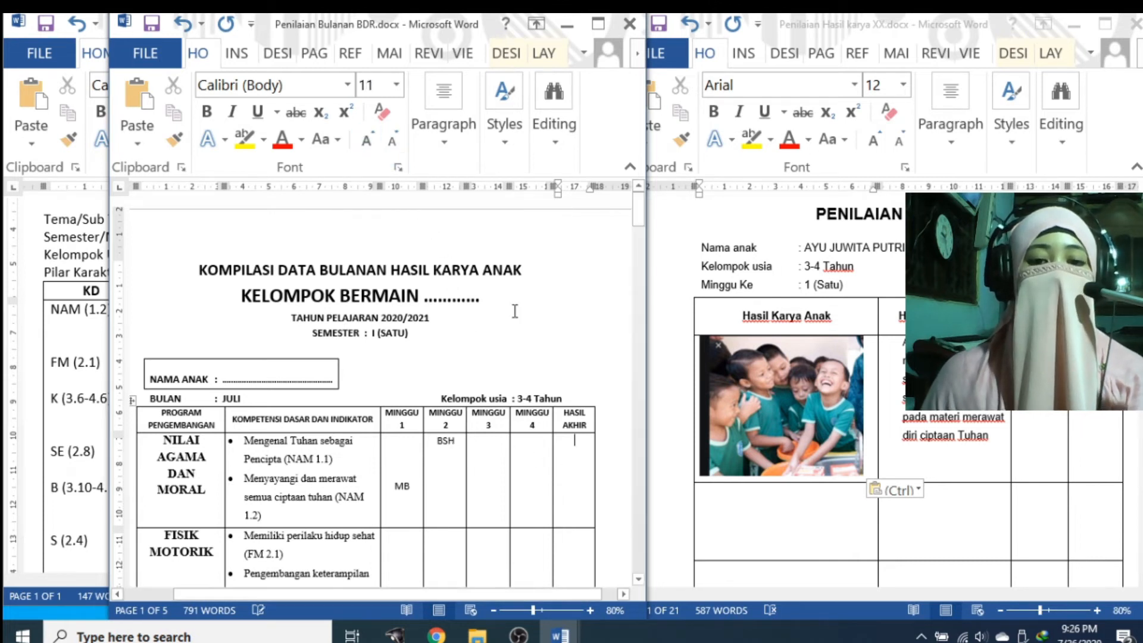
text(BSH)
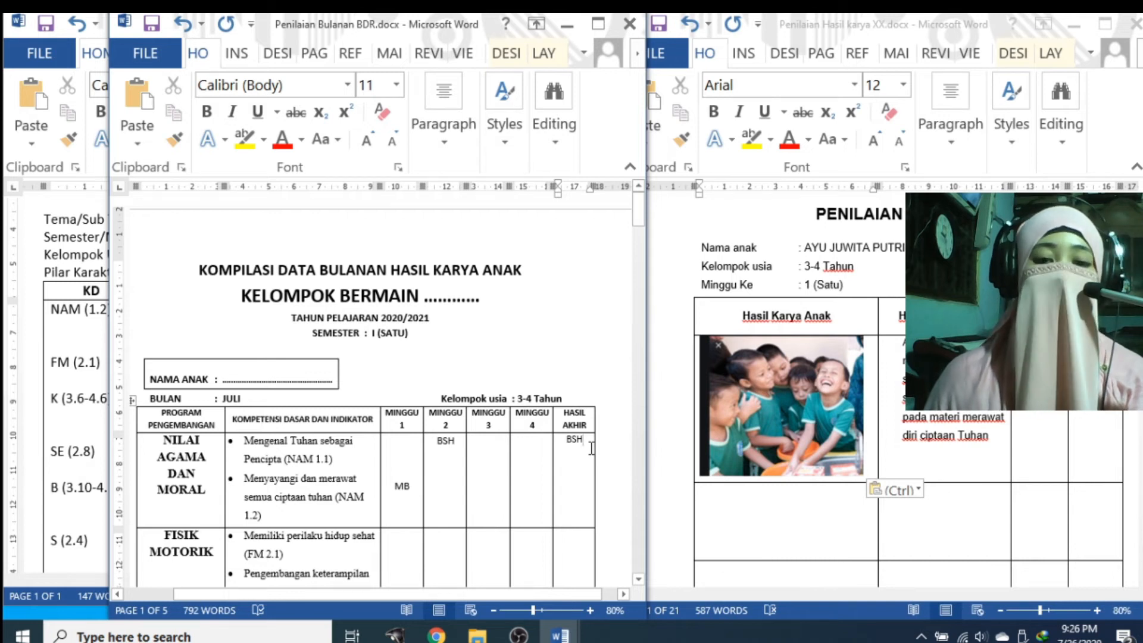
click(949, 430)
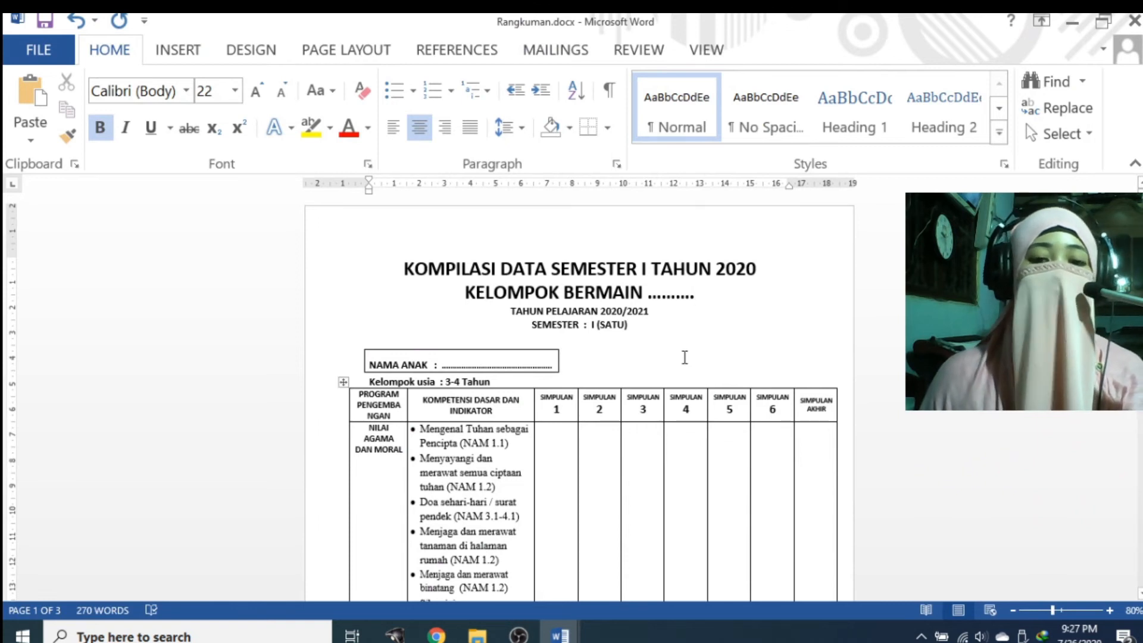
Scroll through the Rangkuman semester table to review the SIMPULAN 1–6 columns
scroll(601, 299, down, 1)
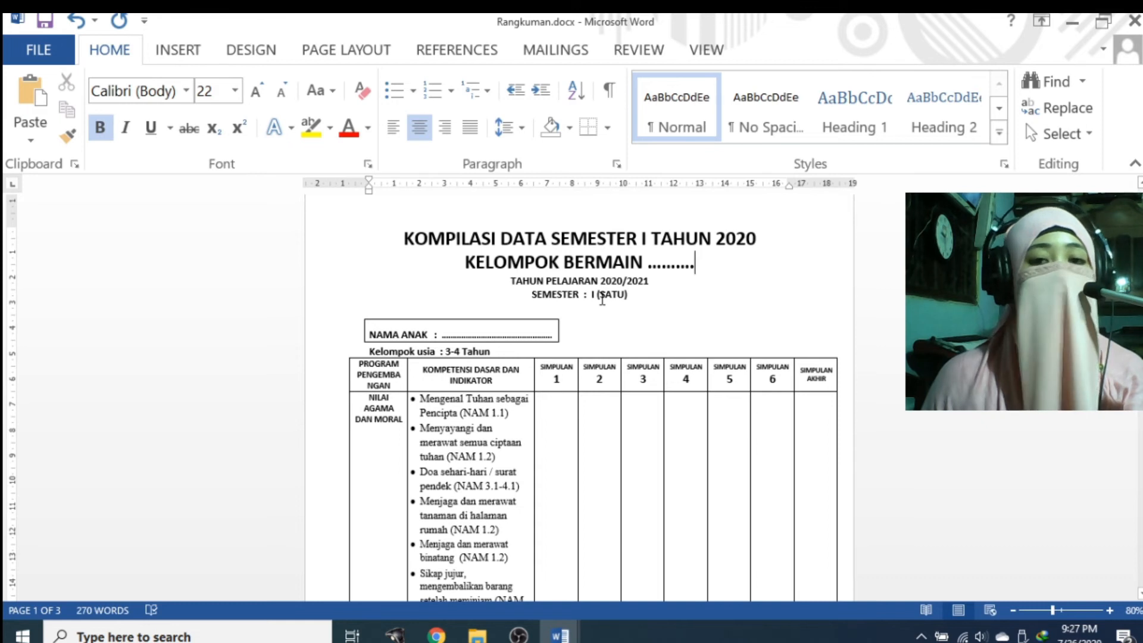
scroll(547, 286, down, 2)
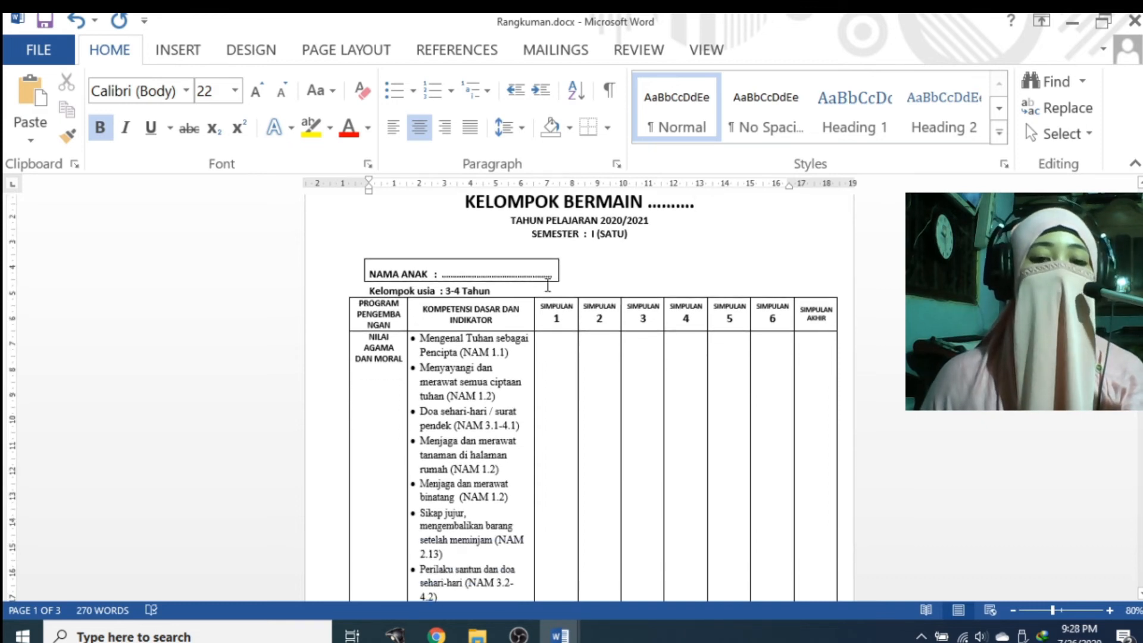
scroll(464, 360, down, 1)
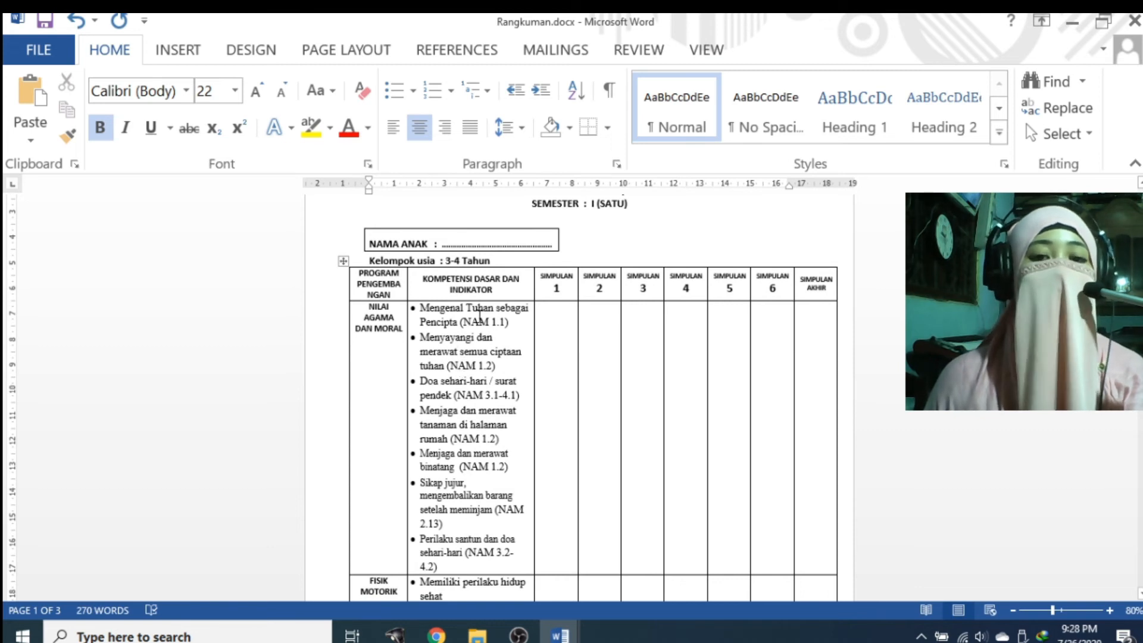
scroll(480, 318, up, 1)
scroll(447, 400, down, 1)
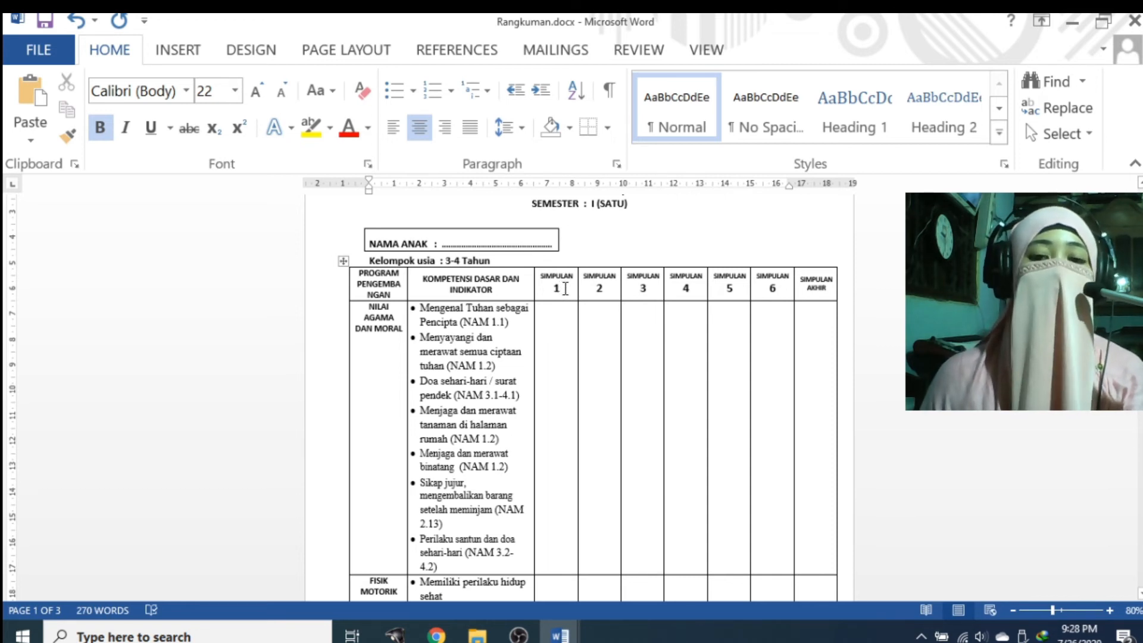
mouse_move(675, 262)
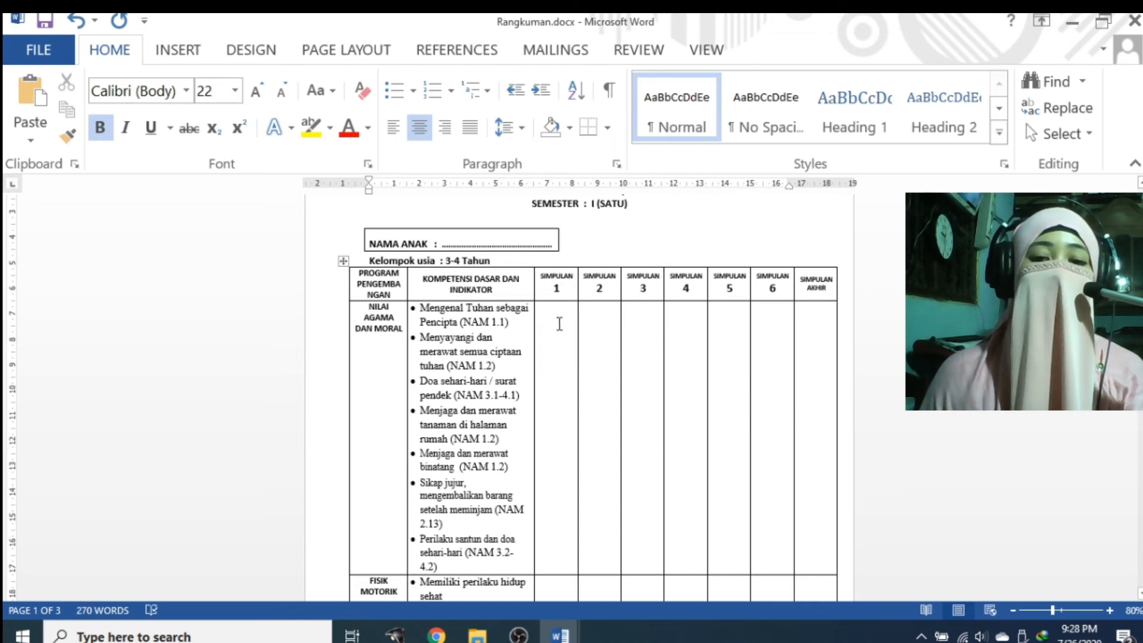
click(559, 634)
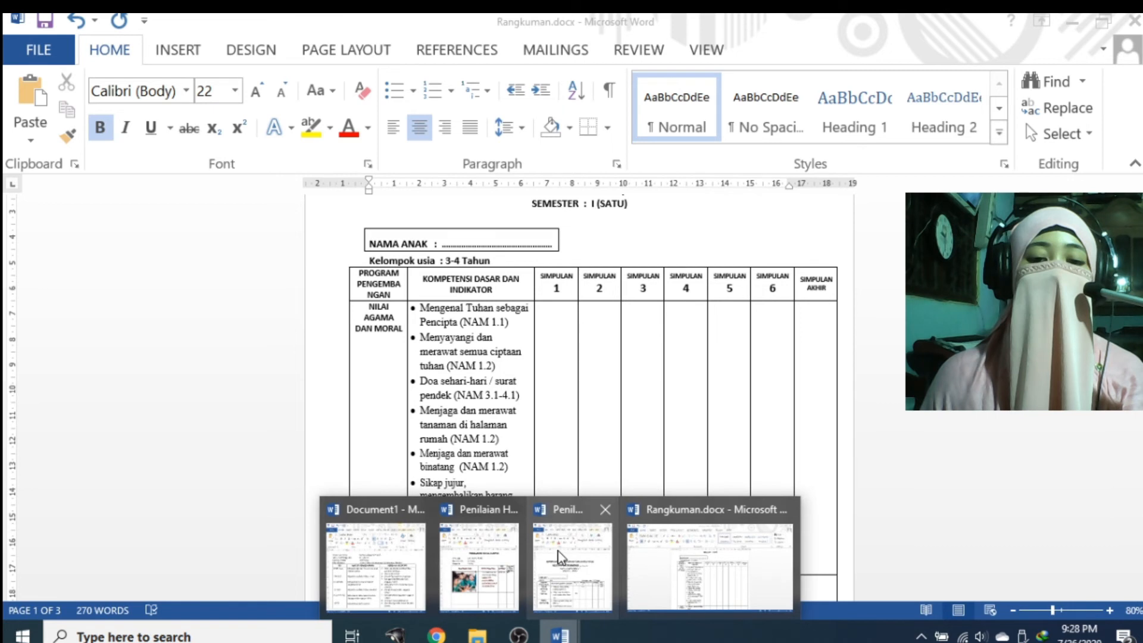
click(559, 556)
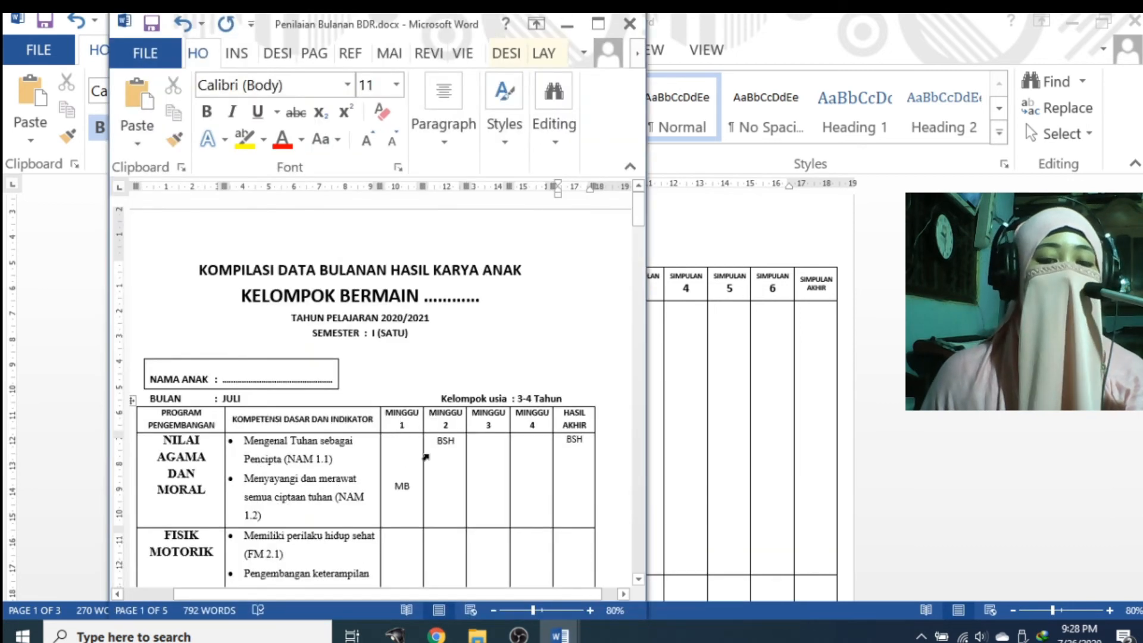
click(500, 461)
text(M)
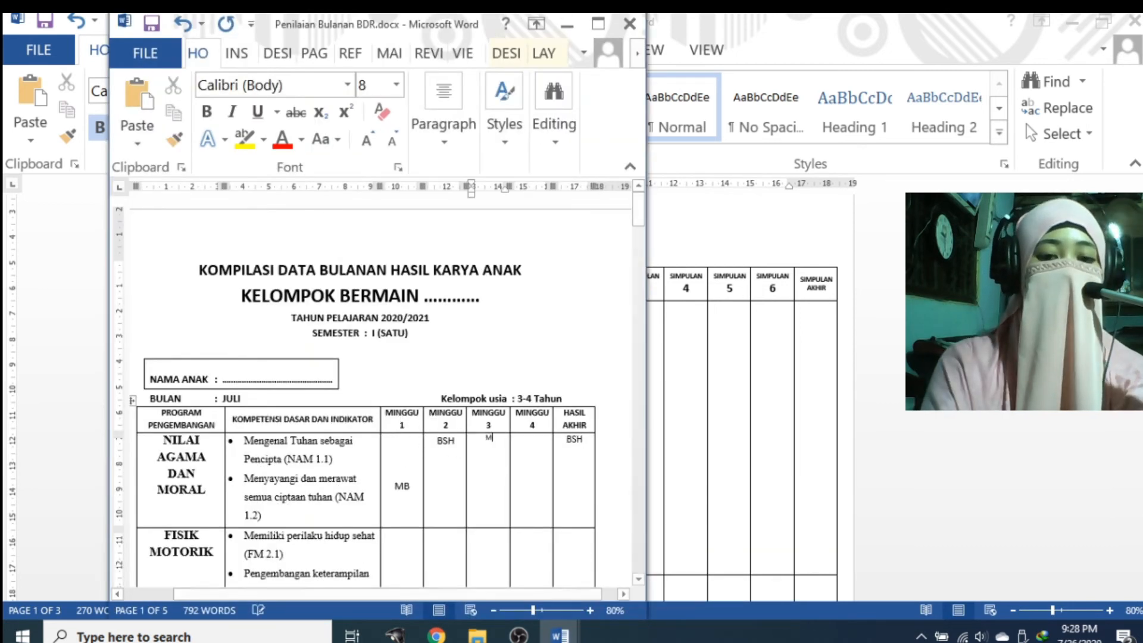
key(BackSpace)
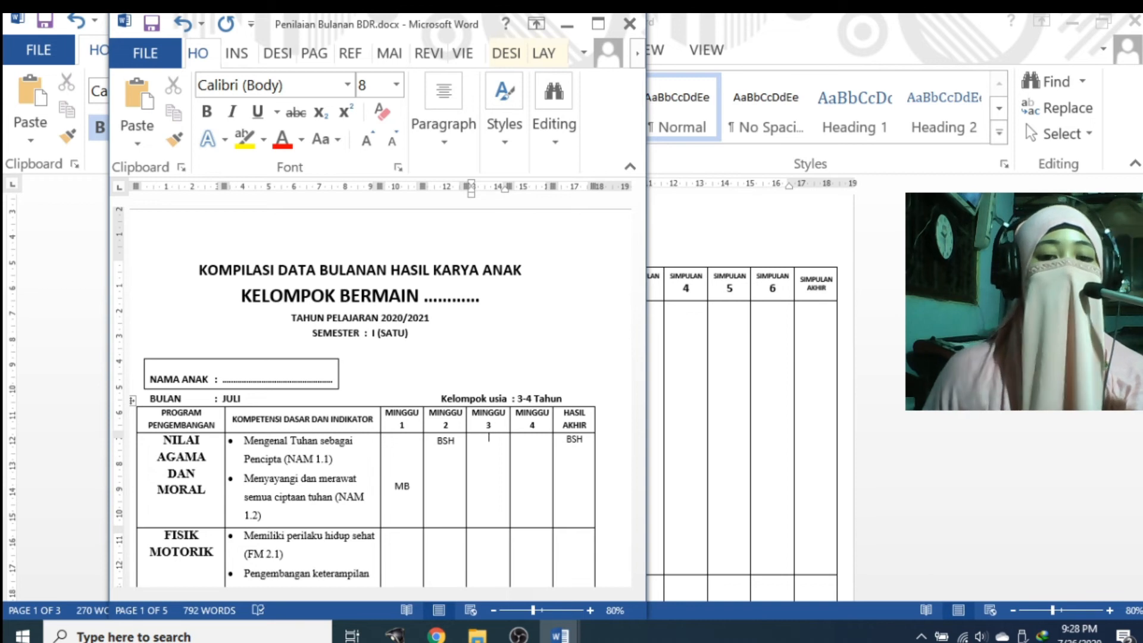
drag(438, 25, 324, 29)
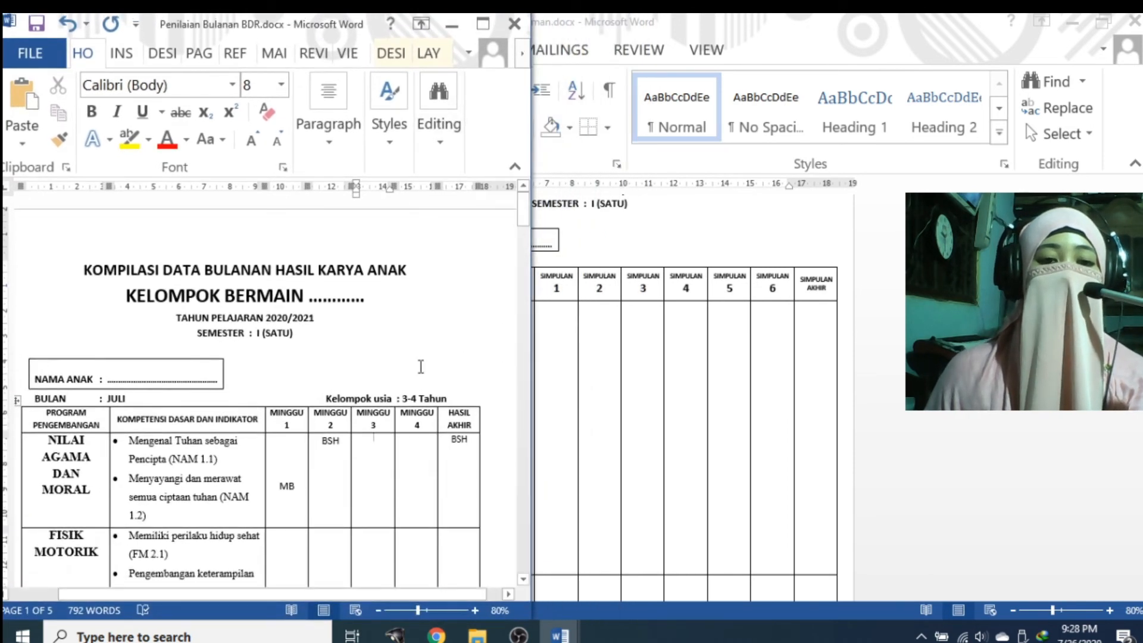
click(676, 355)
scroll(653, 325, up, 2)
scroll(653, 328, down, 2)
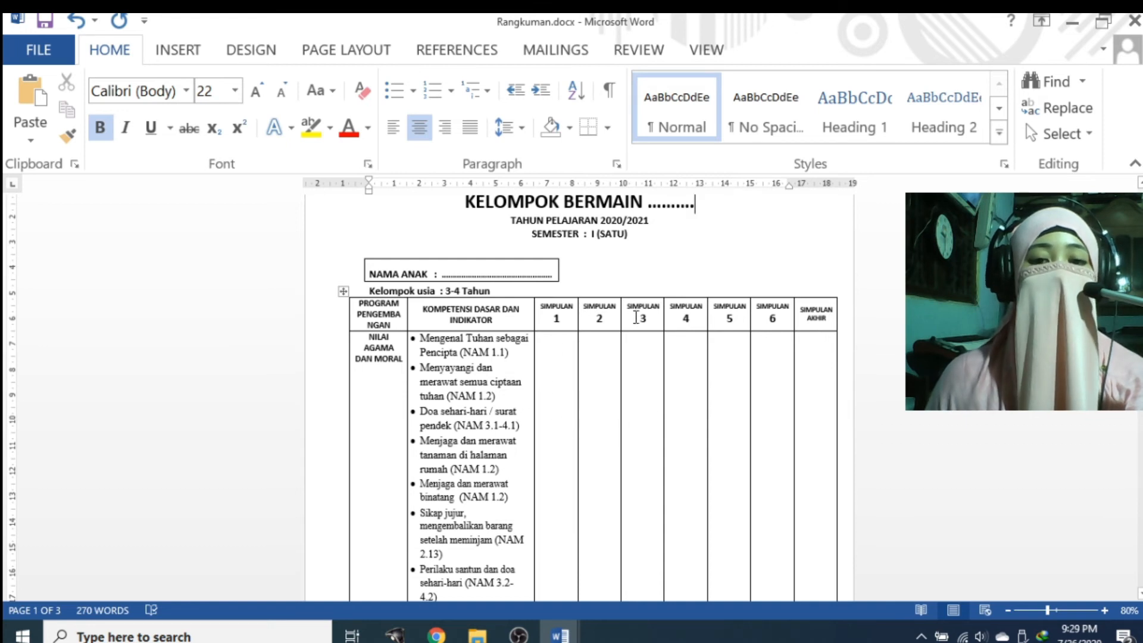
Enter MB in the Nilai Agama dan Moral SIMPULAN 1 cell, moving on to SIMPULAN 2
scroll(636, 318, up, 1)
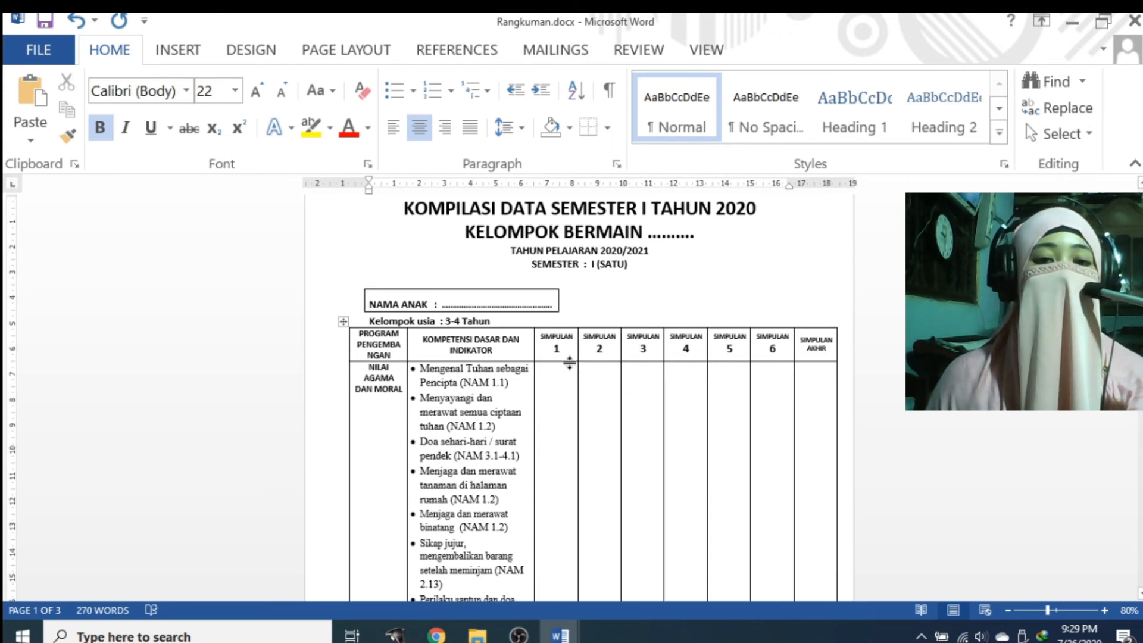
mouse_move(581, 330)
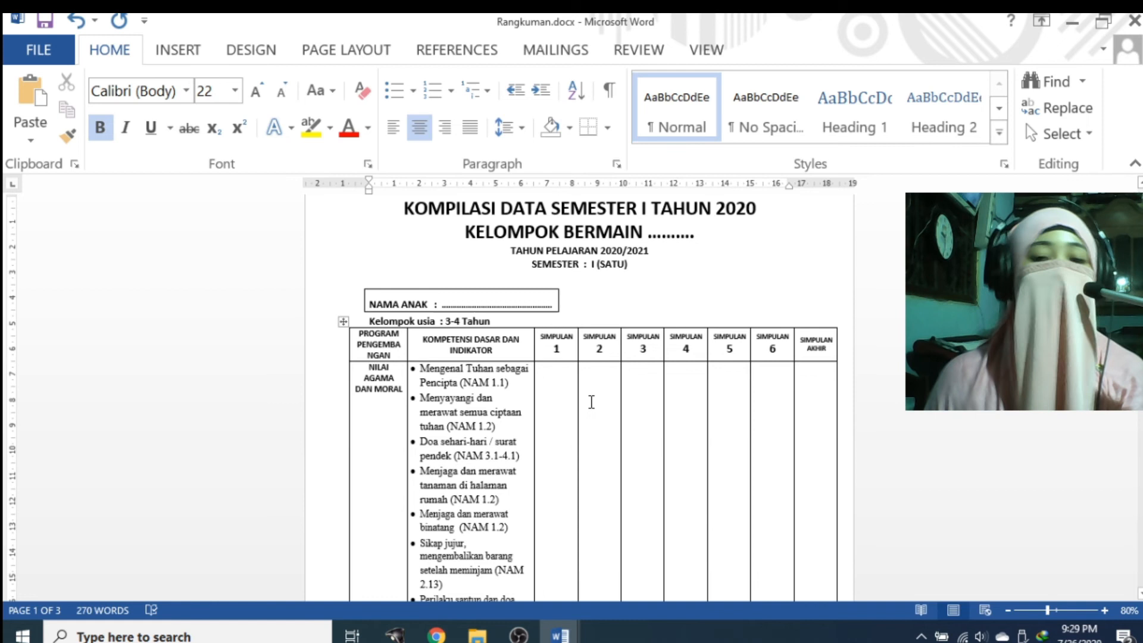
click(570, 387)
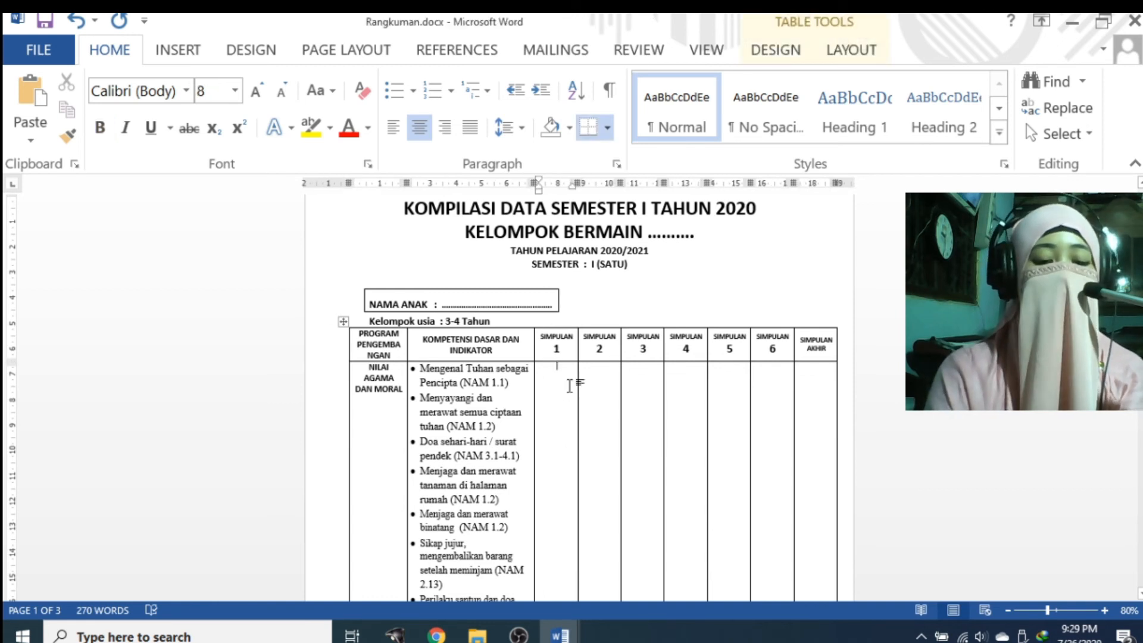
text(MB)
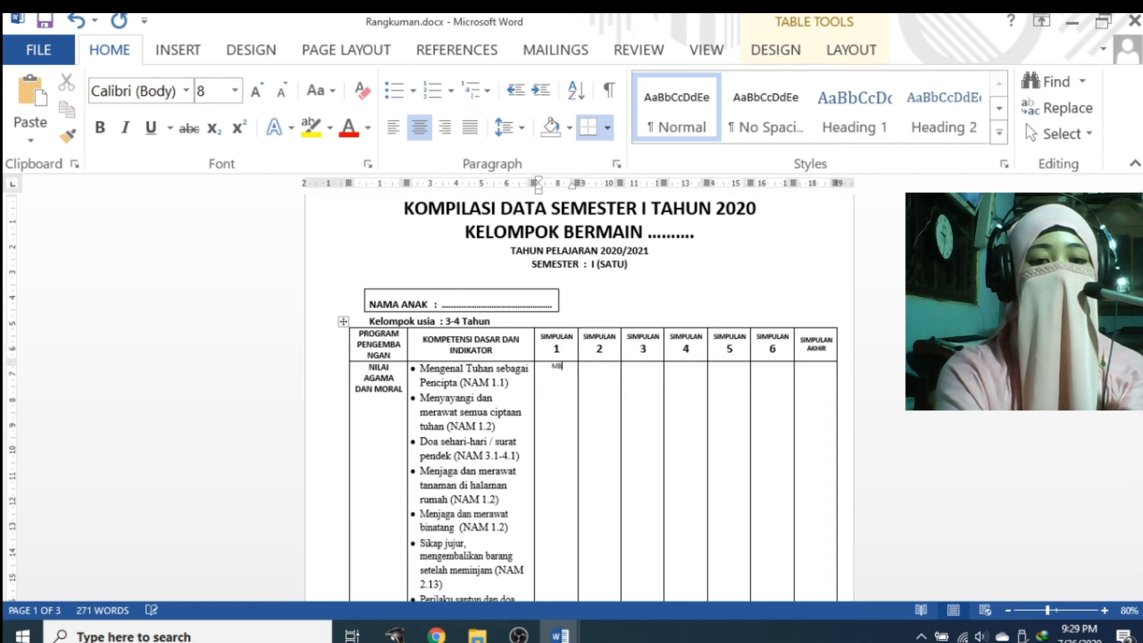
key(Tab)
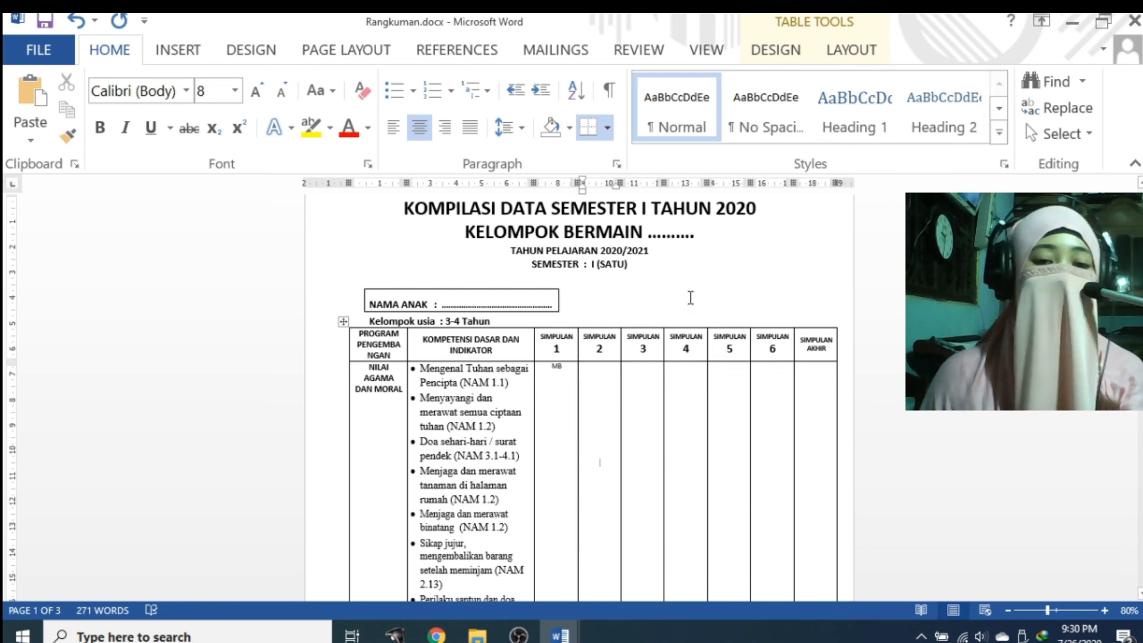
mouse_move(560, 634)
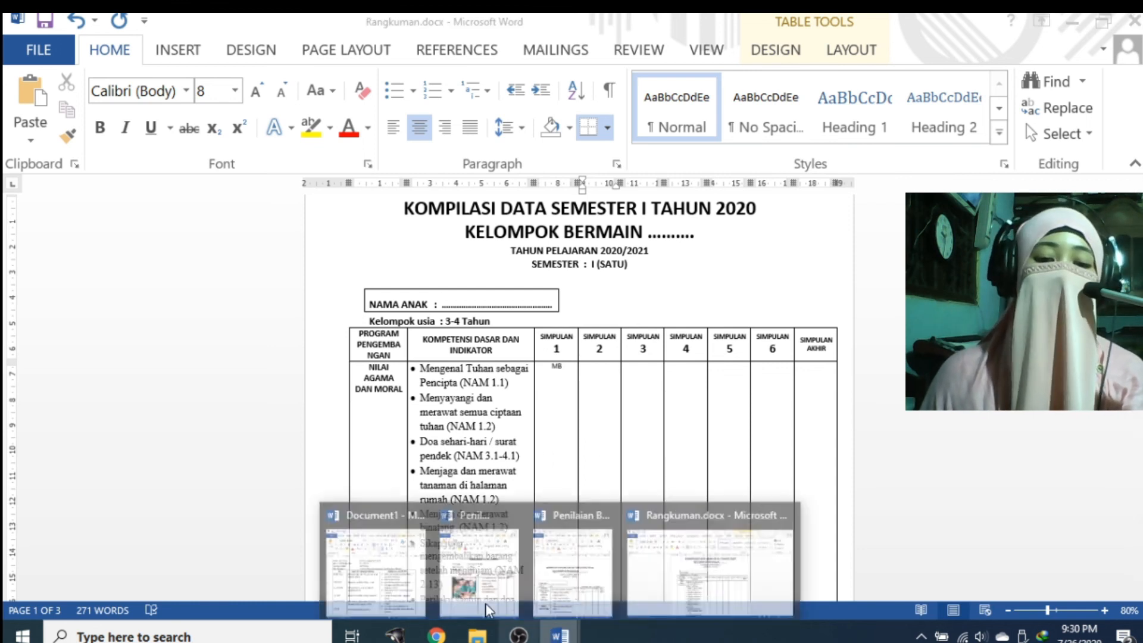
click(405, 569)
scroll(397, 474, up, 3)
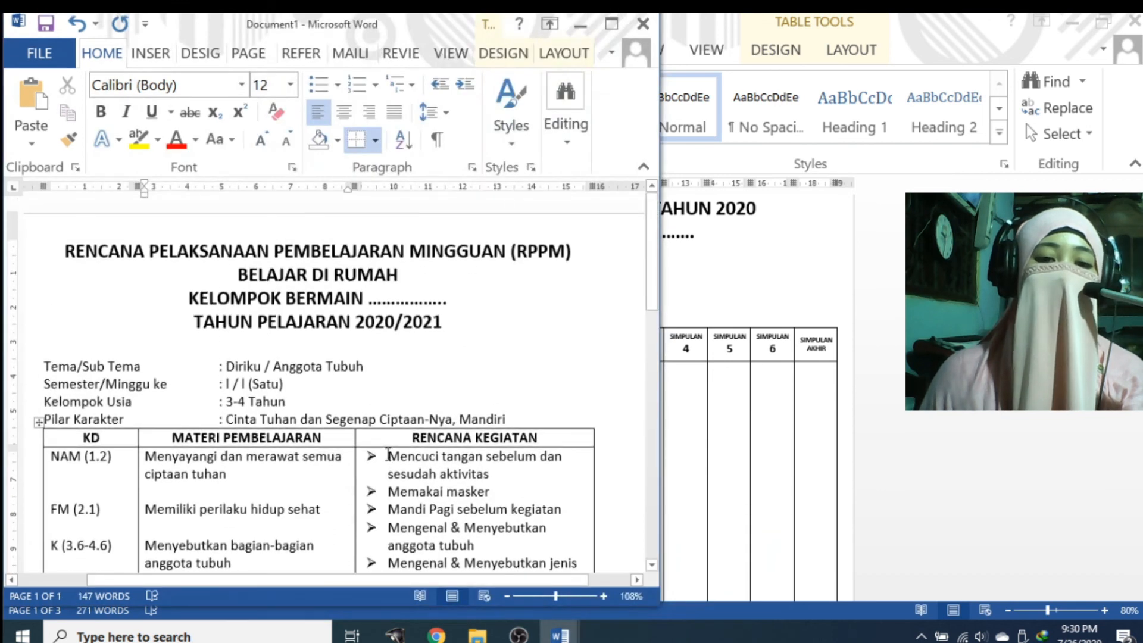
mouse_move(568, 635)
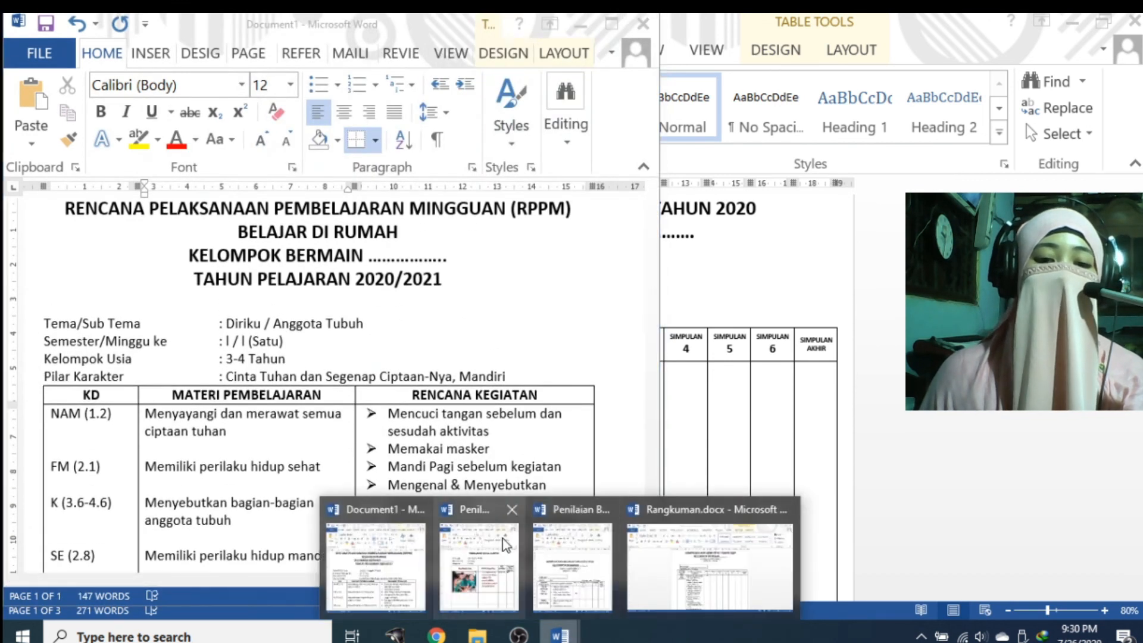
click(477, 566)
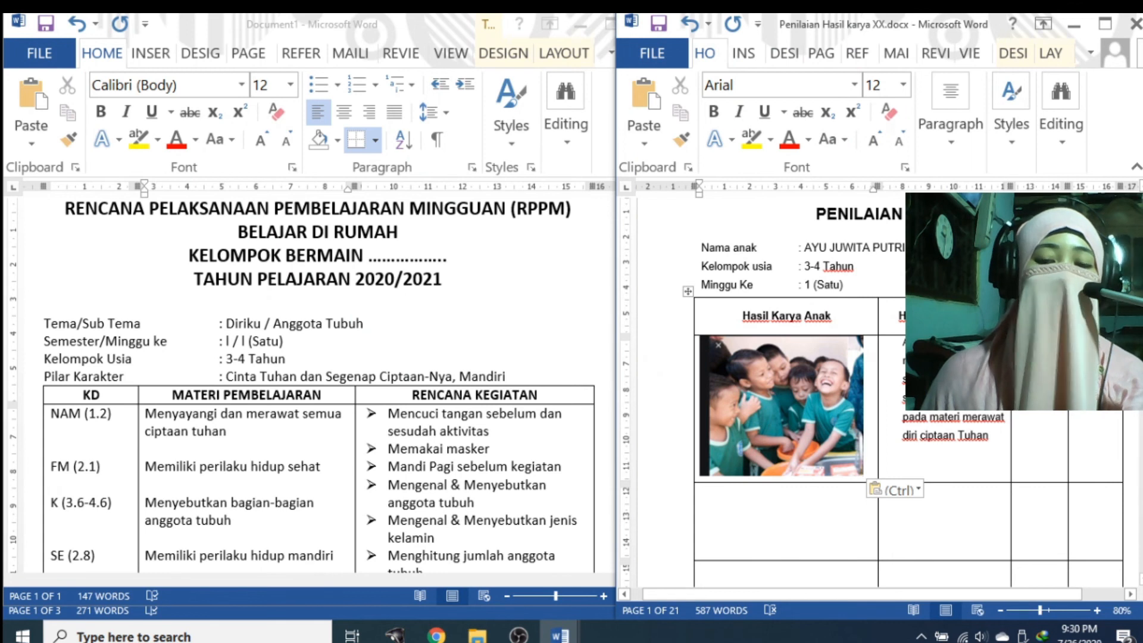
click(564, 637)
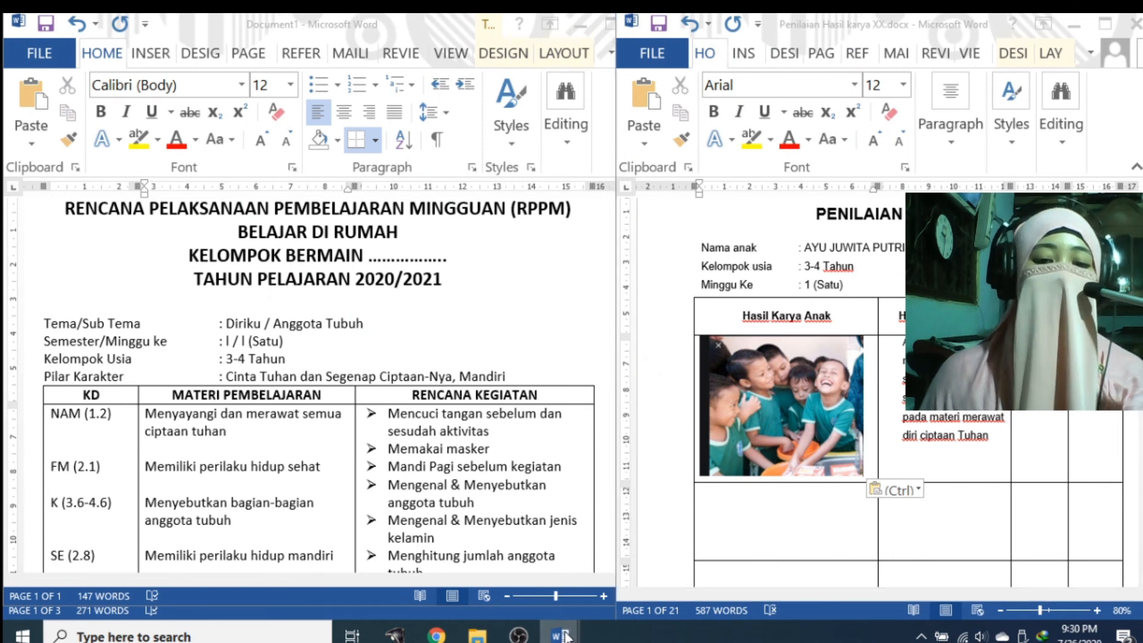
click(584, 567)
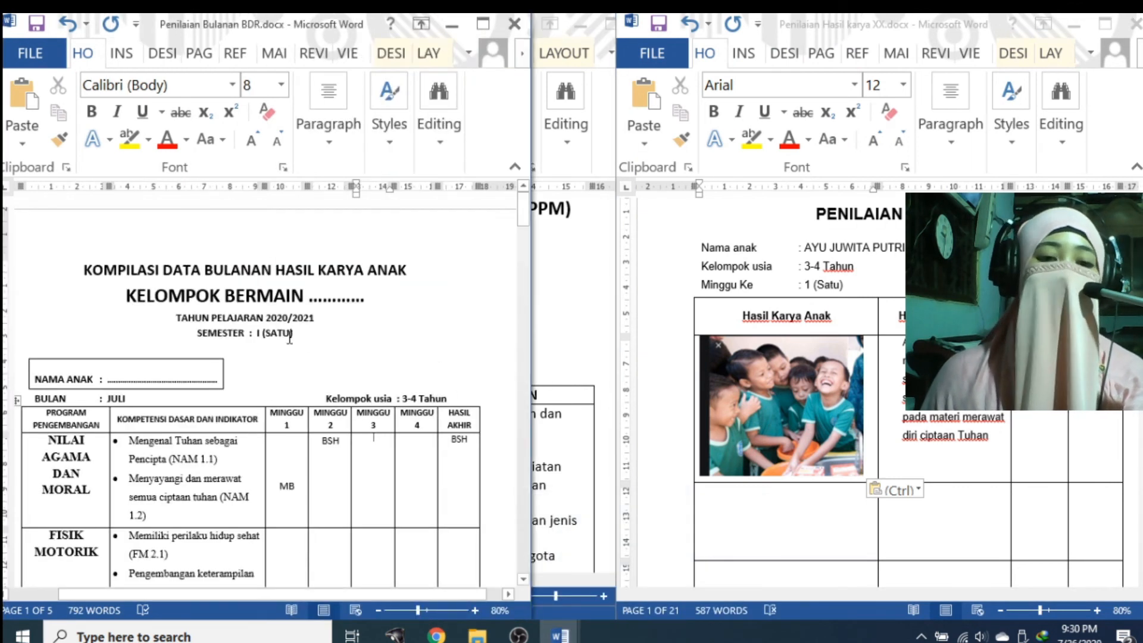
mouse_move(572, 637)
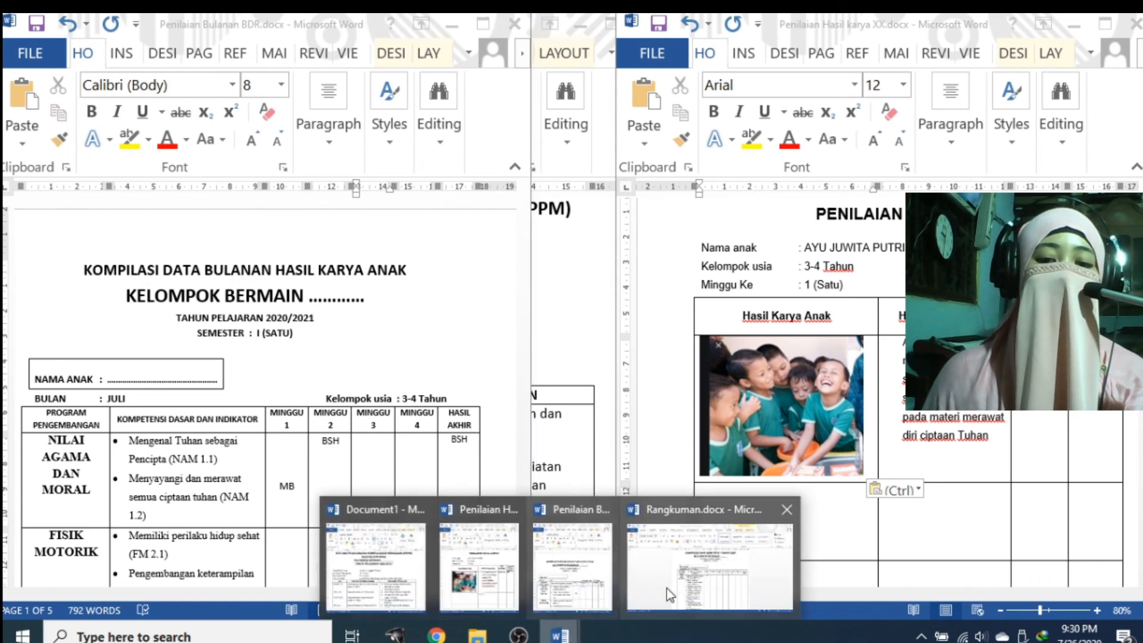
click(702, 556)
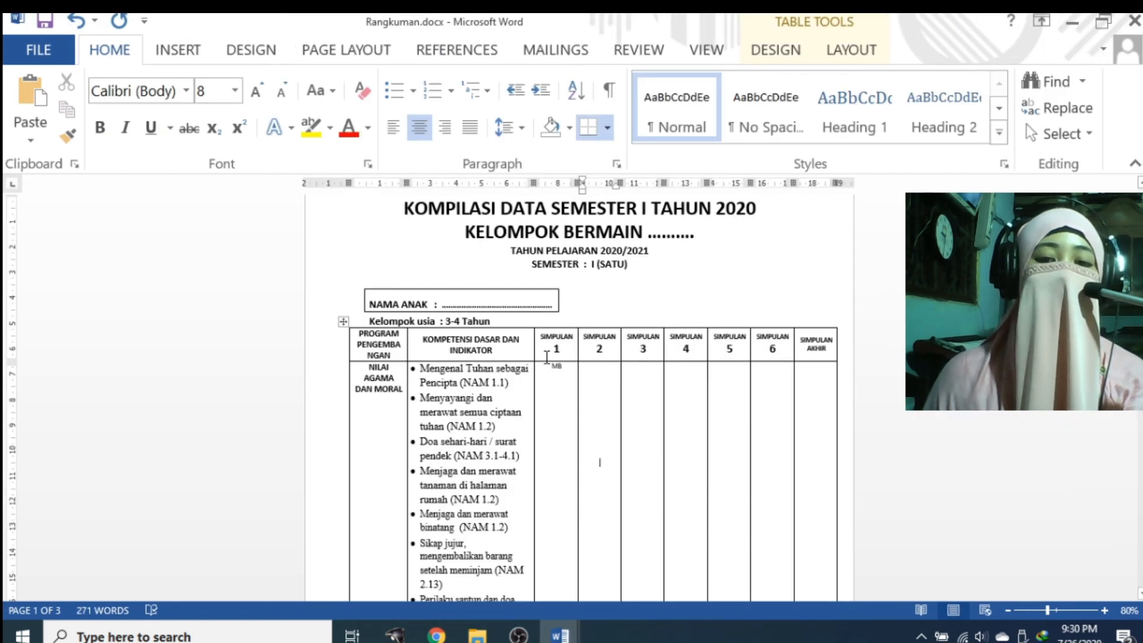